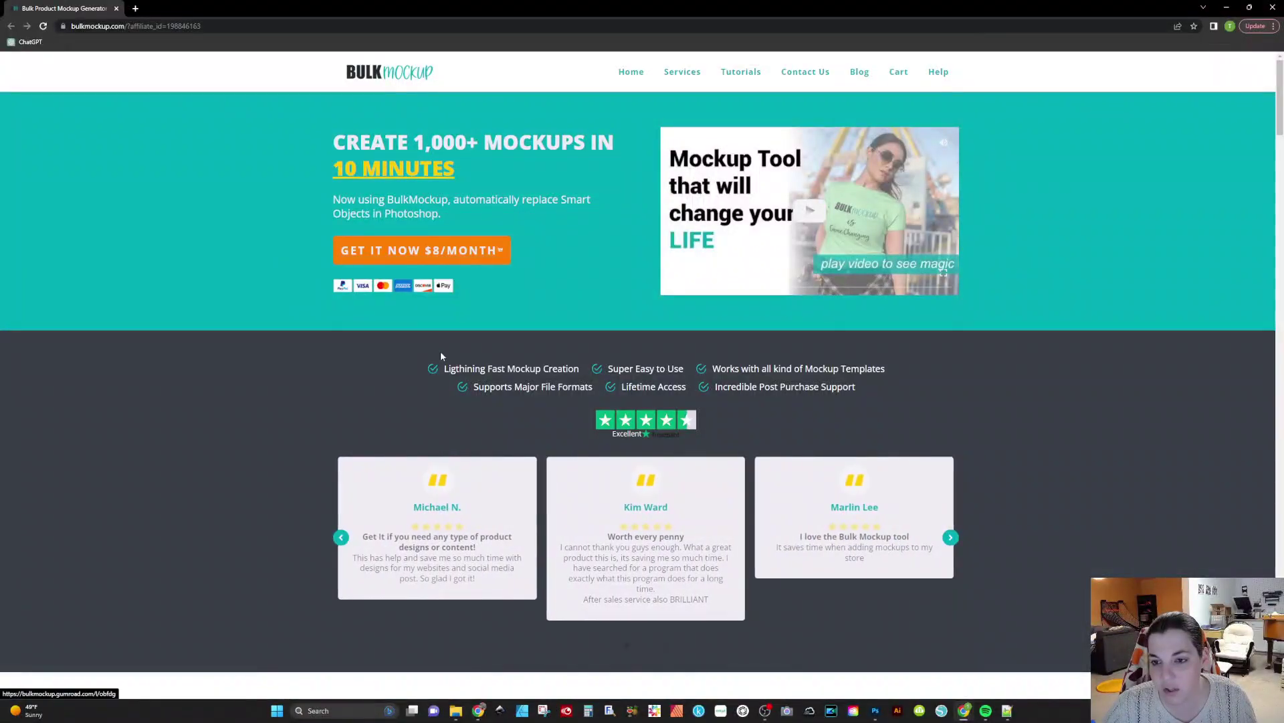
scroll(439, 361, down, 2)
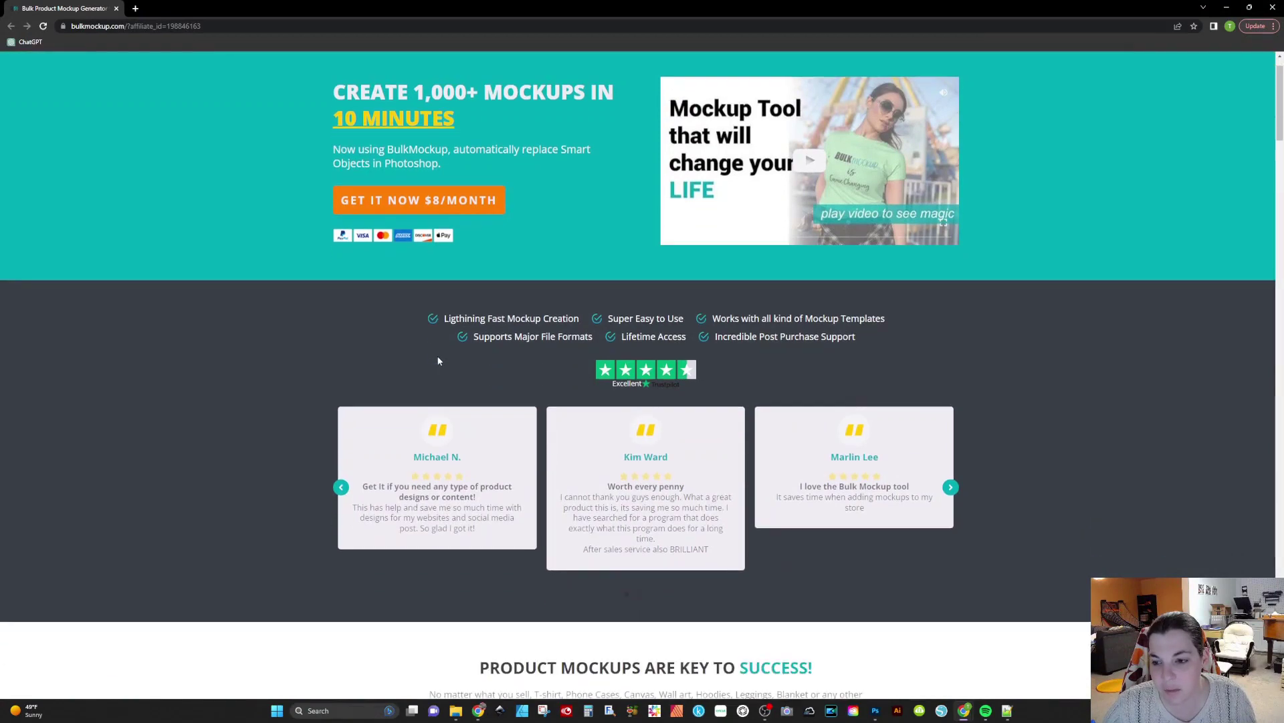
scroll(438, 354, down, 6)
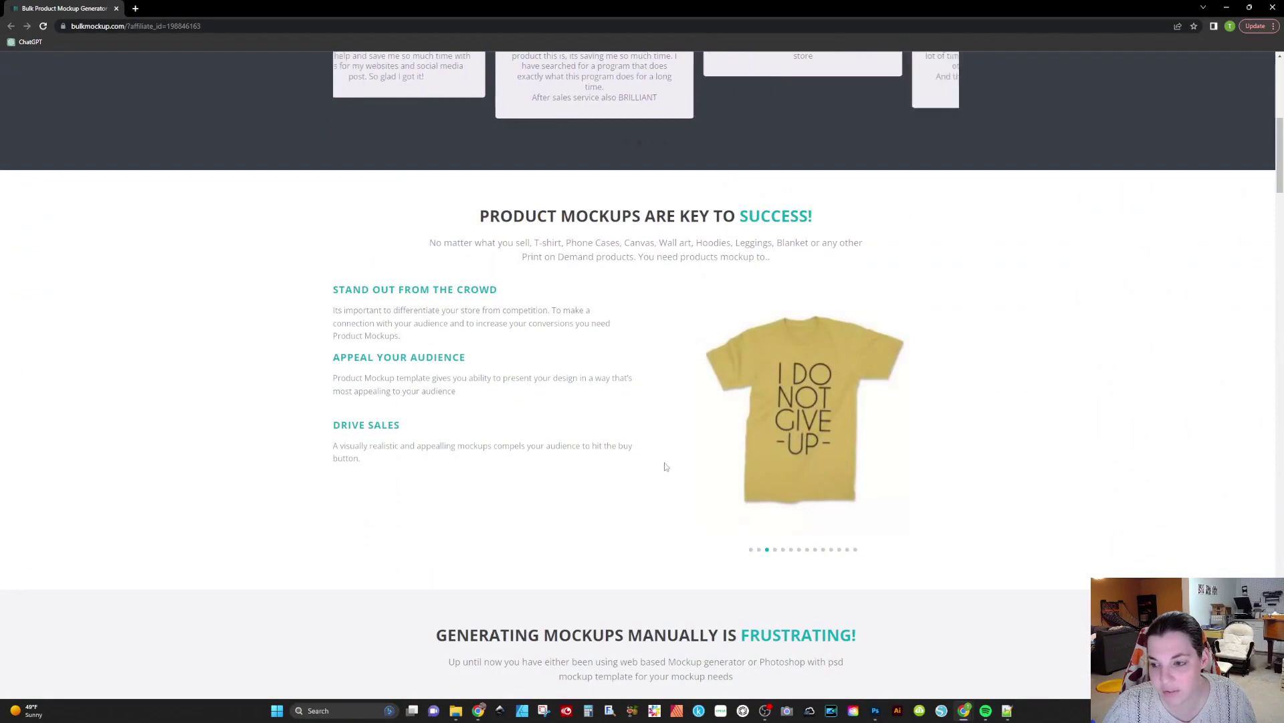
scroll(666, 466, down, 3)
scroll(665, 467, down, 11)
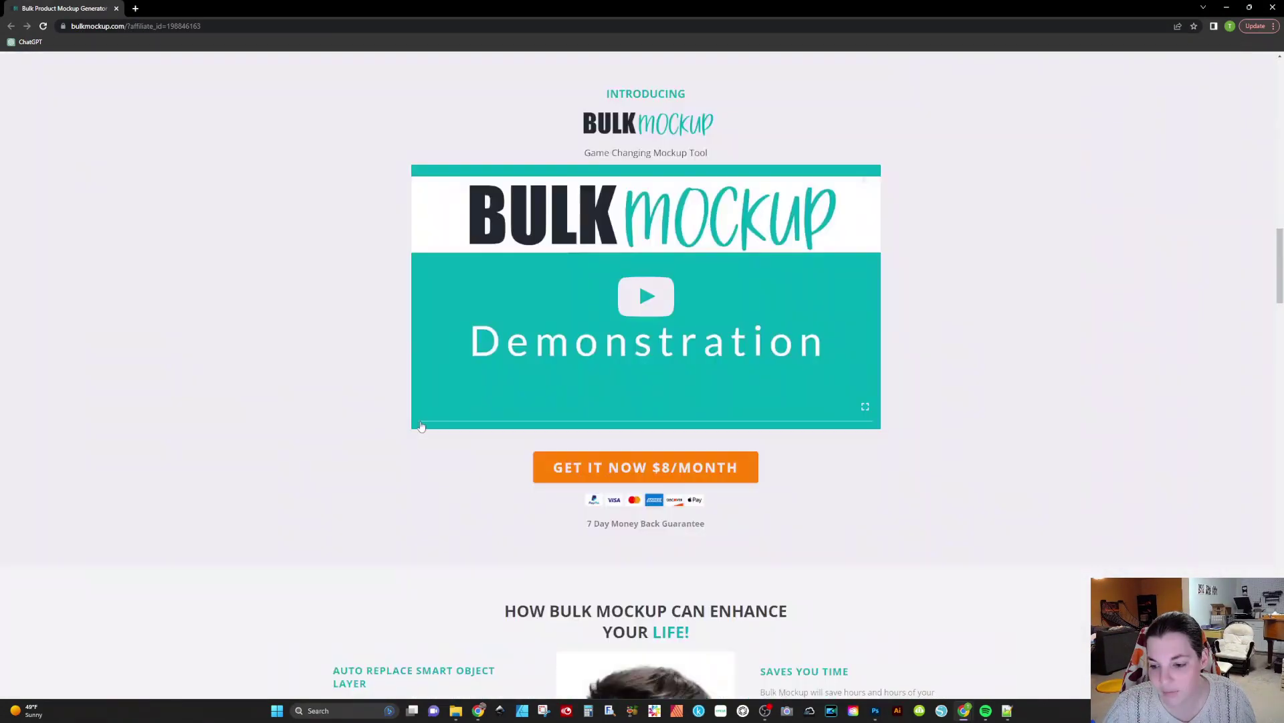
scroll(422, 426, up, 15)
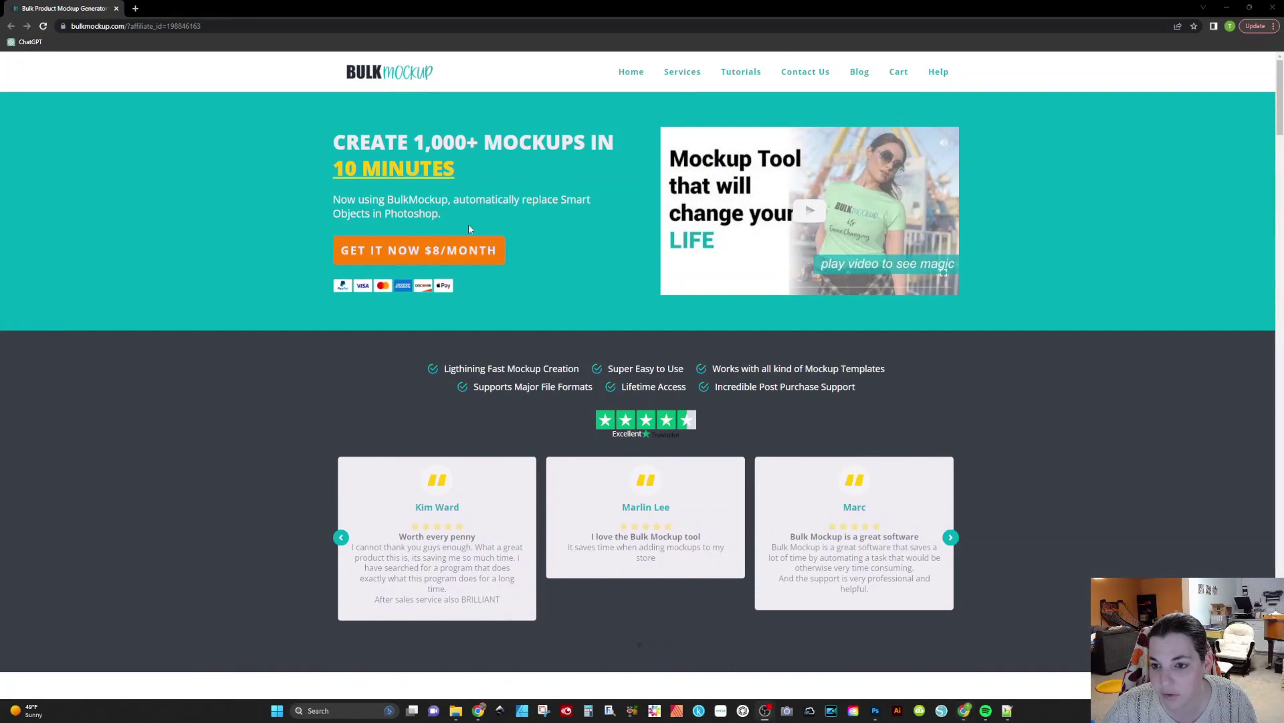
Step: Return to Photoshop, launch the Bulk Mockup plugin panel and move it onto the canvas
key(alt+Tab)
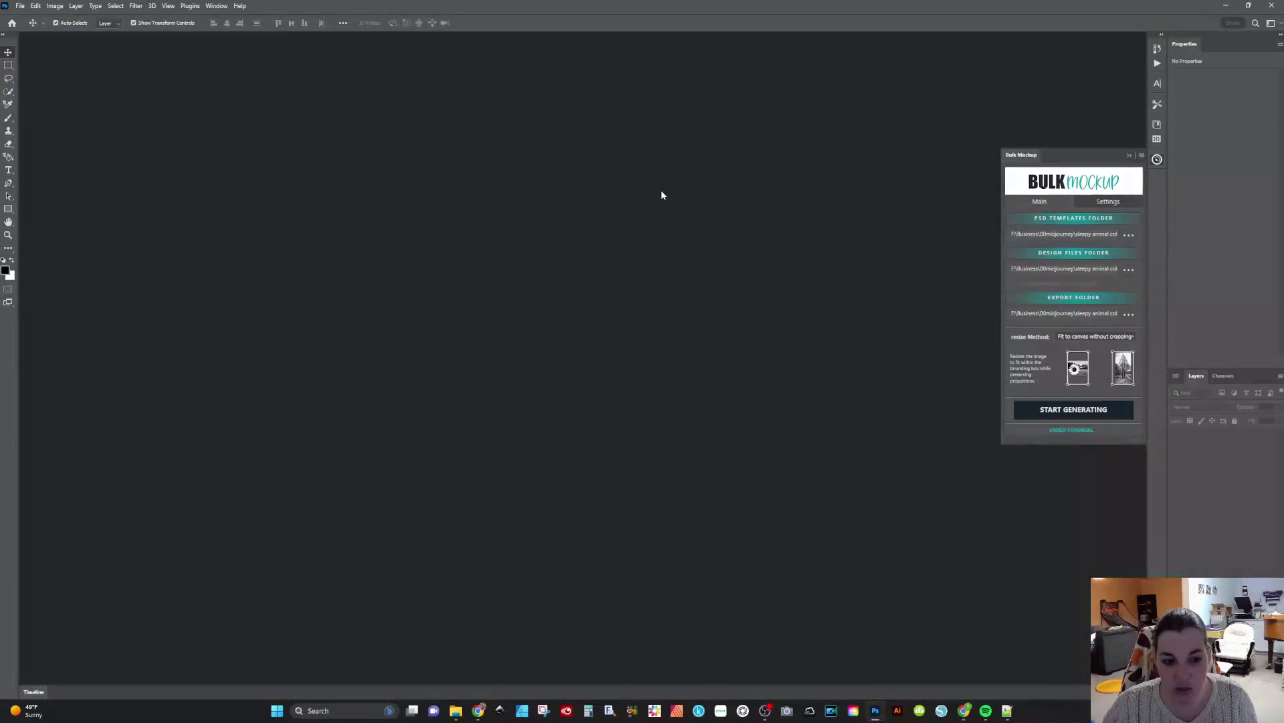
click(189, 5)
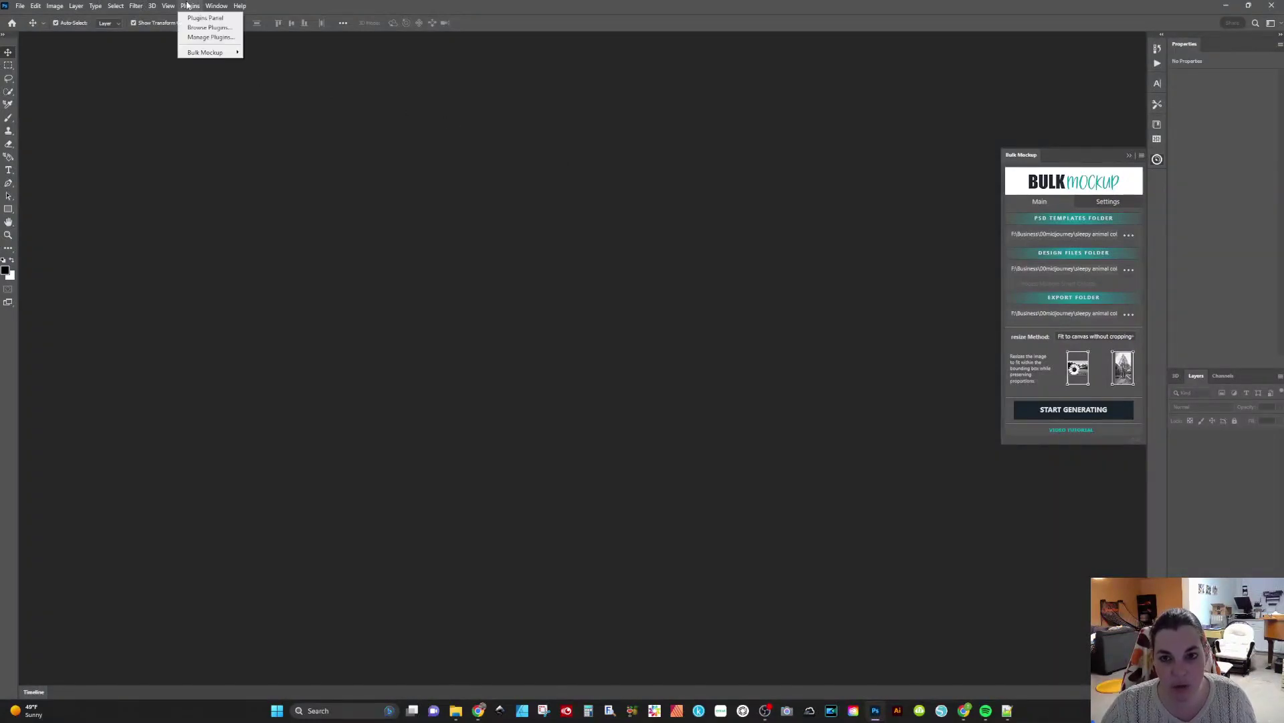
mouse_move(204, 56)
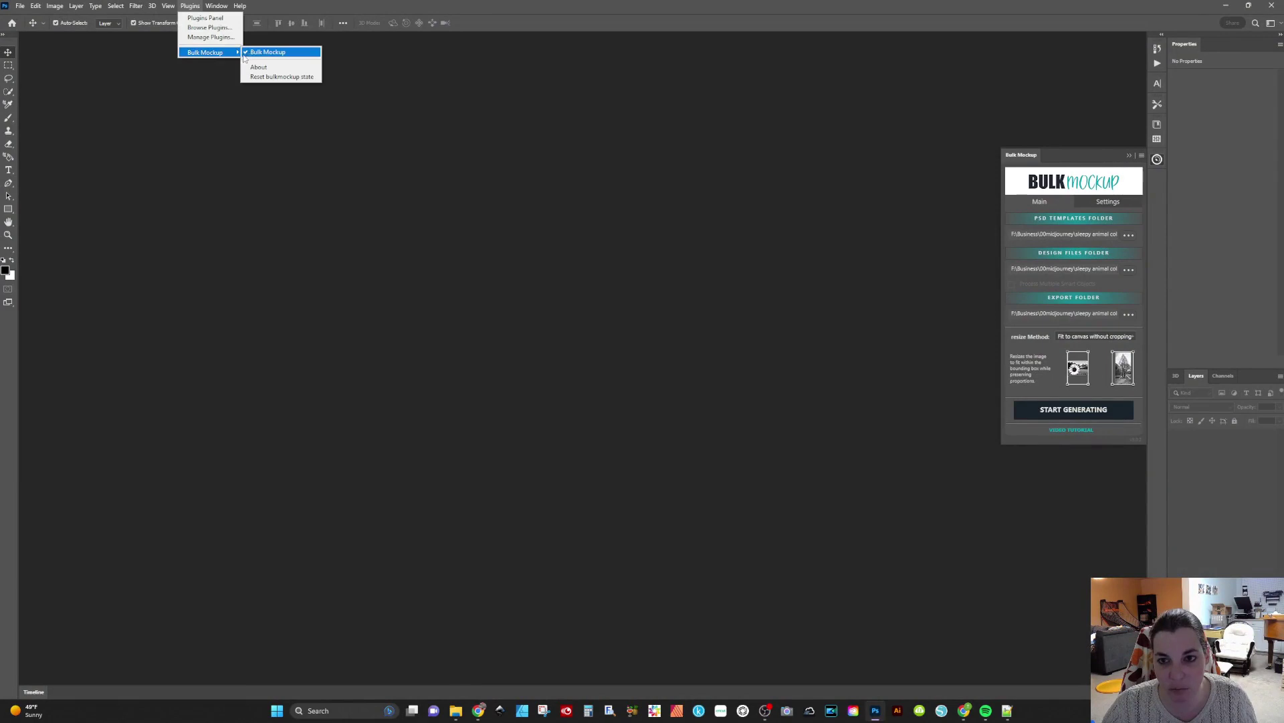
click(1050, 151)
drag(1050, 151, 425, 158)
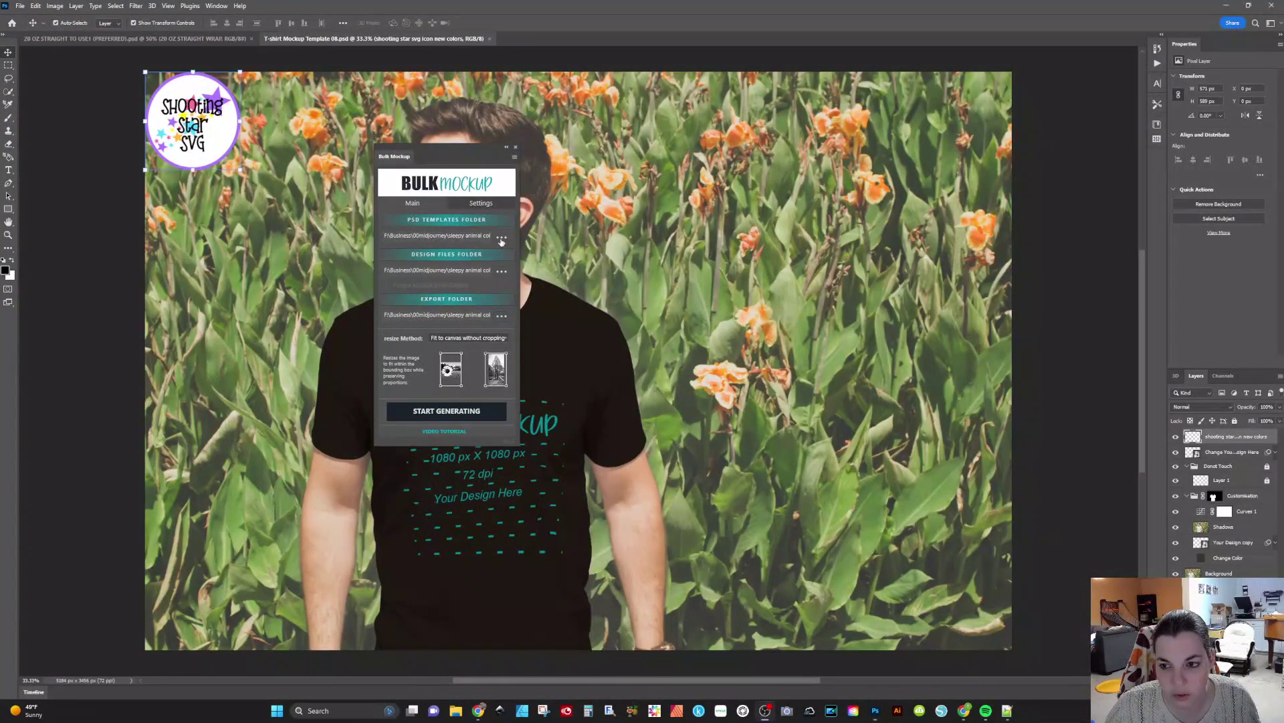
Step: Set the templates folder to PSD mockups, then check the tumbler and T-shirt documents
click(501, 239)
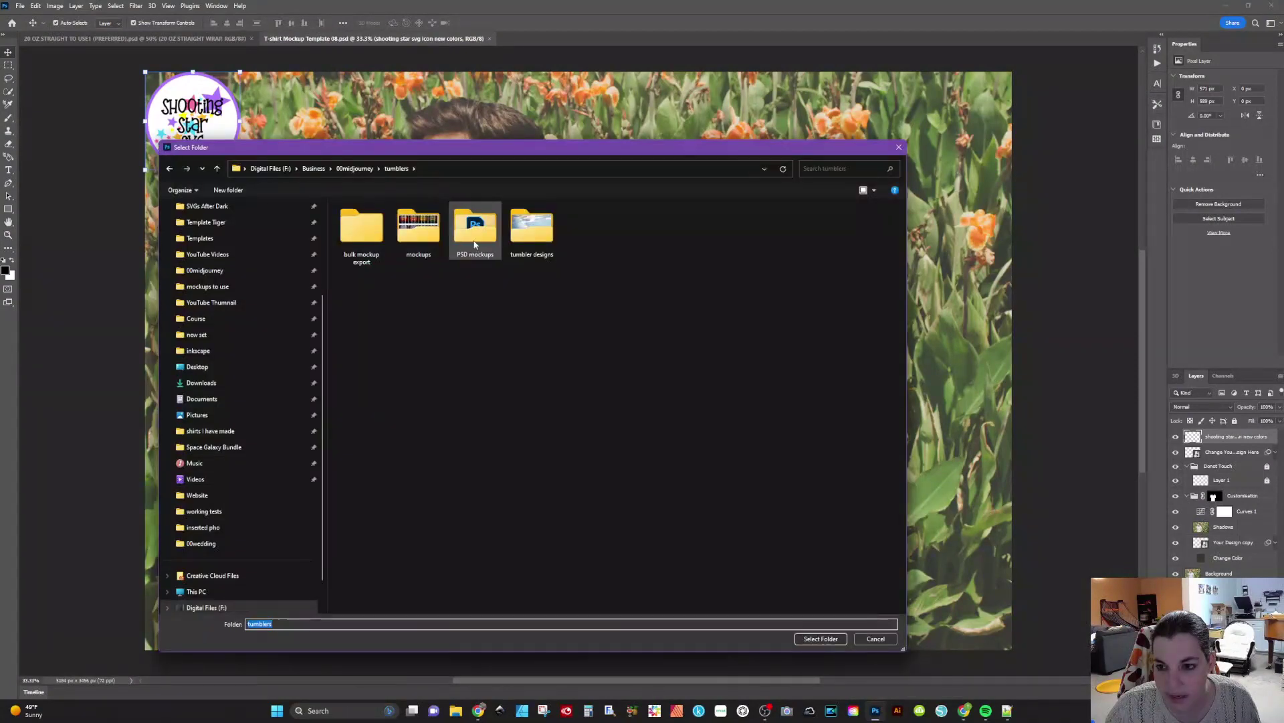
double_click(475, 231)
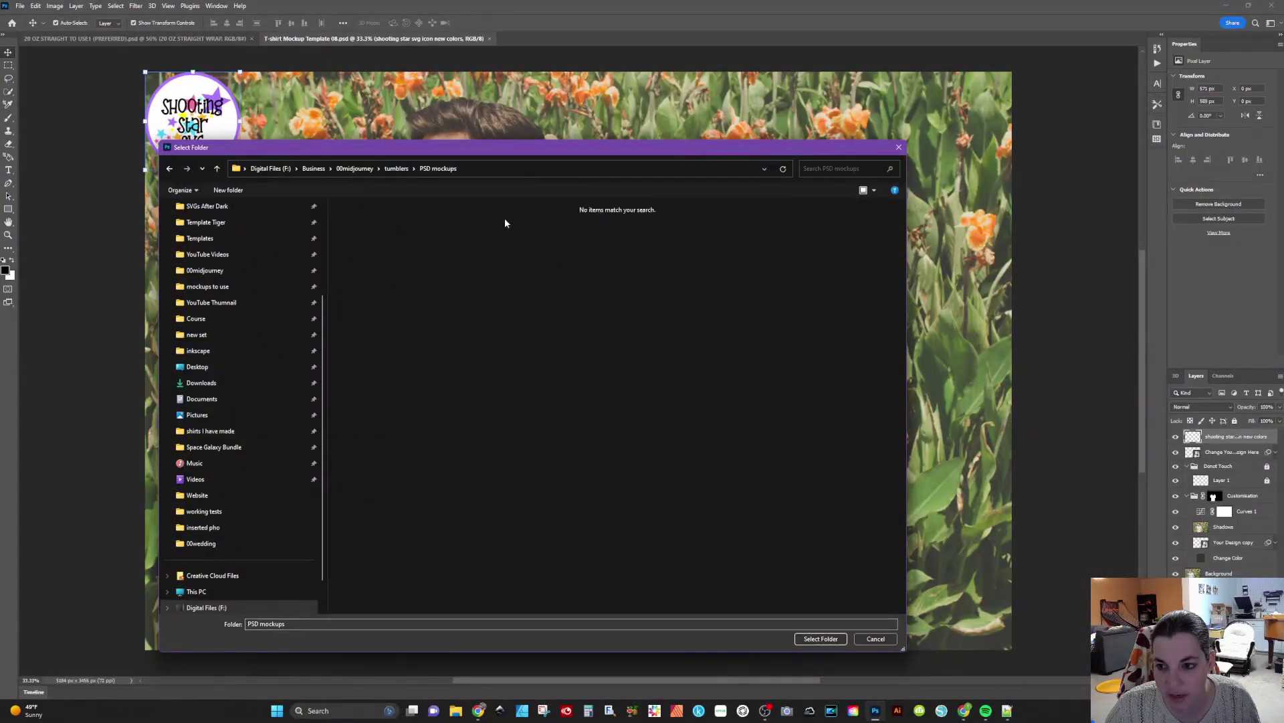
click(822, 639)
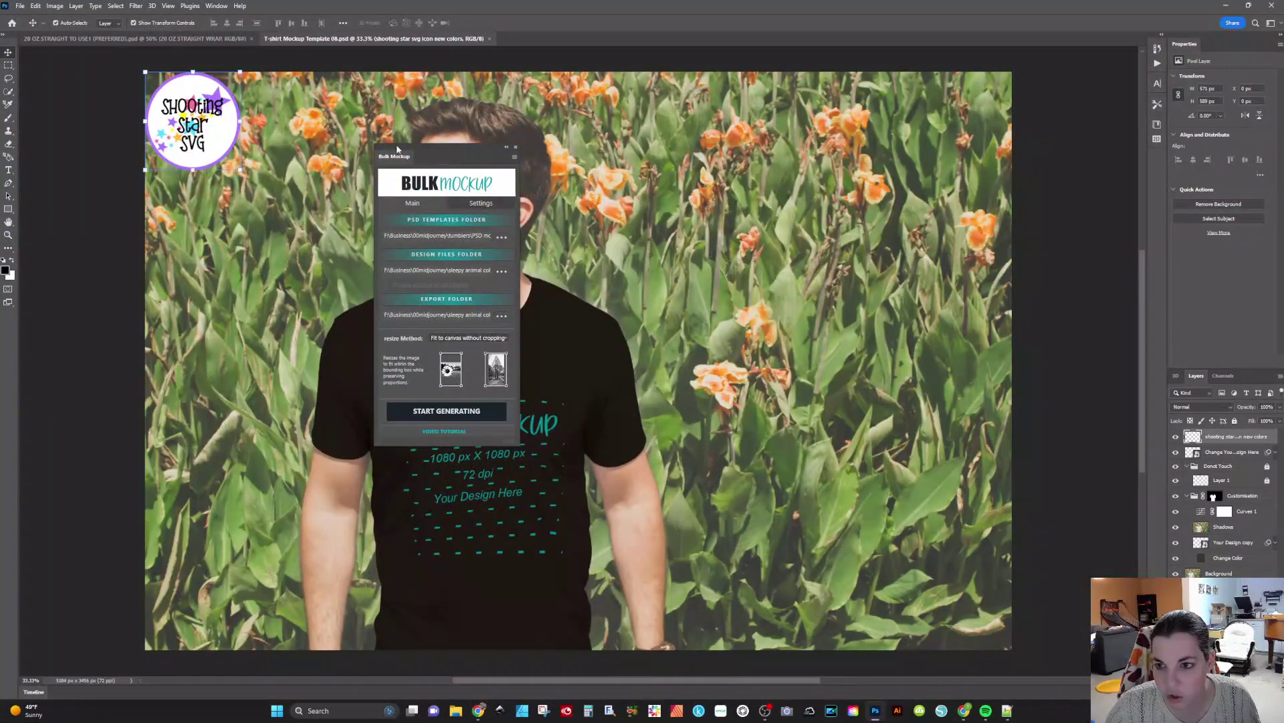
drag(447, 145, 1032, 135)
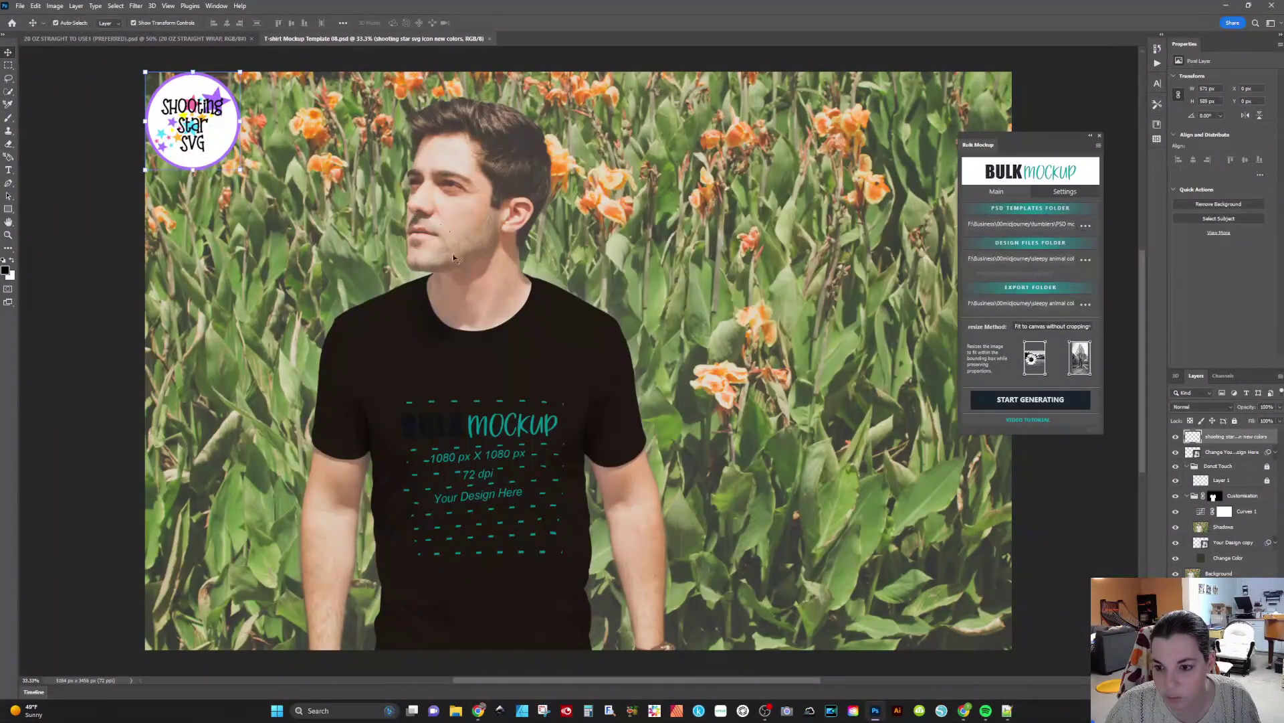
click(118, 39)
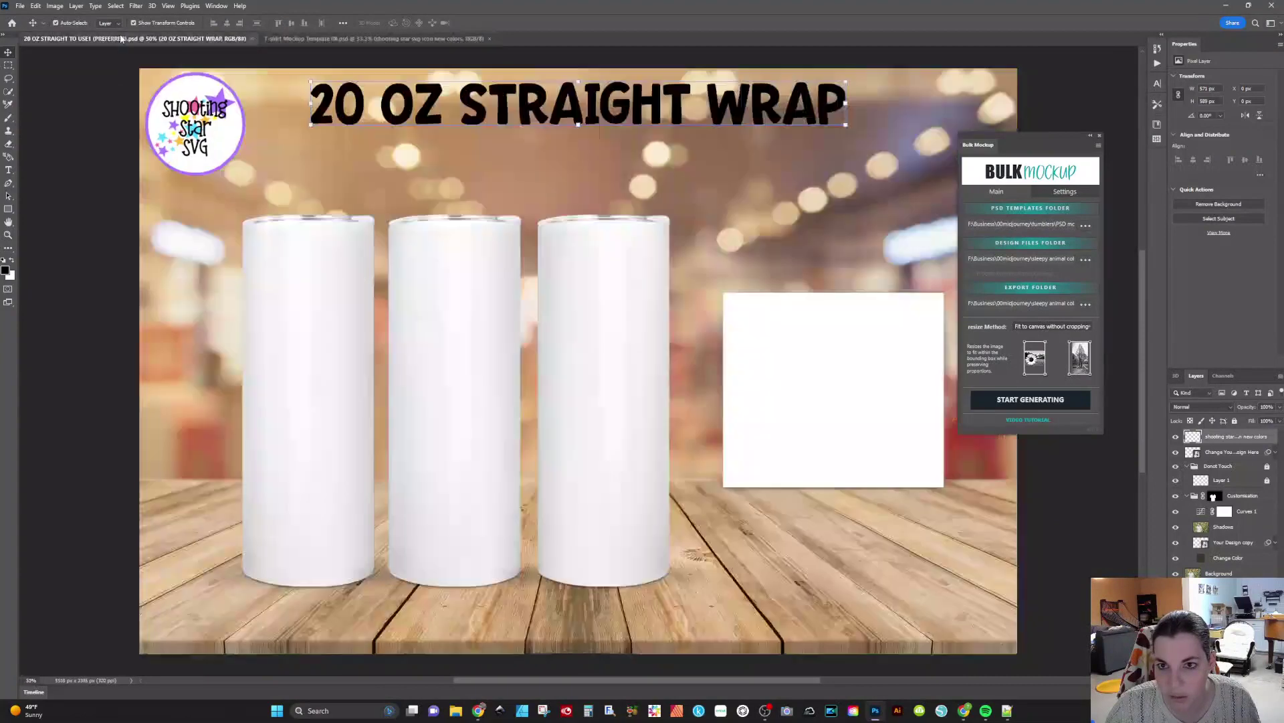
click(279, 39)
drag(1007, 154, 332, 207)
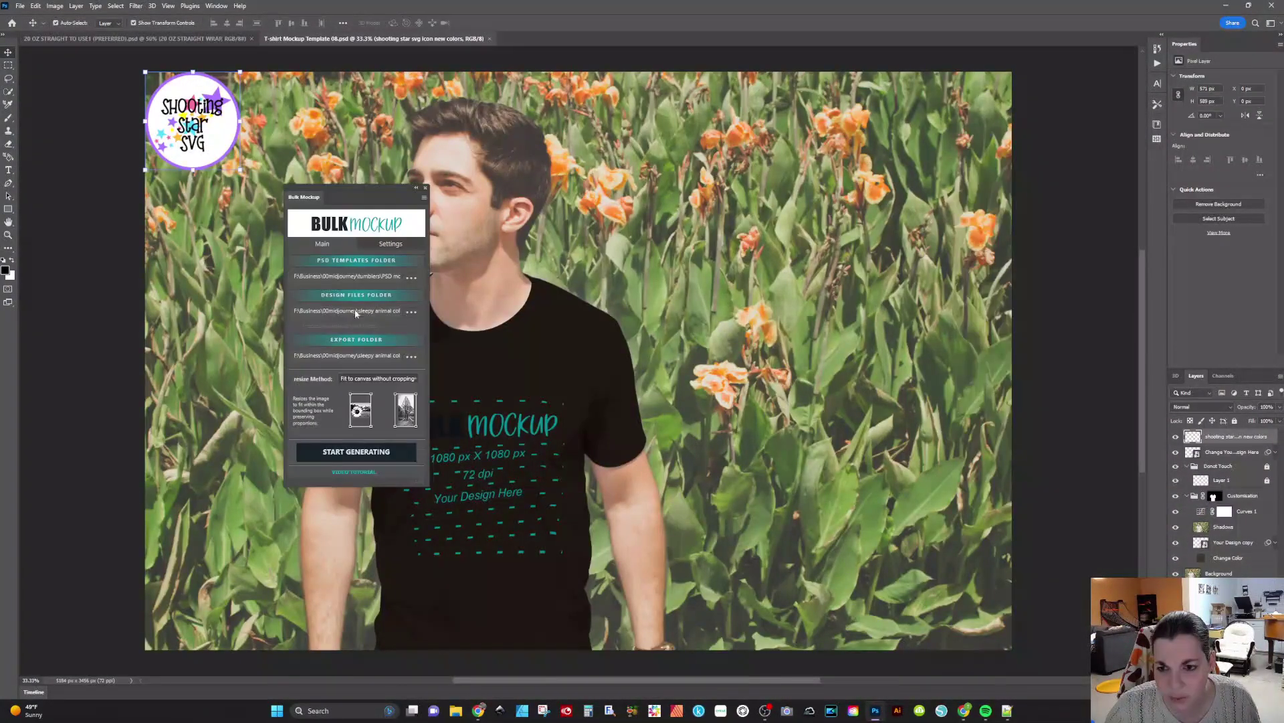
Step: Set the design folder to tumbler designs and the export folder to bulk mockup export
click(412, 311)
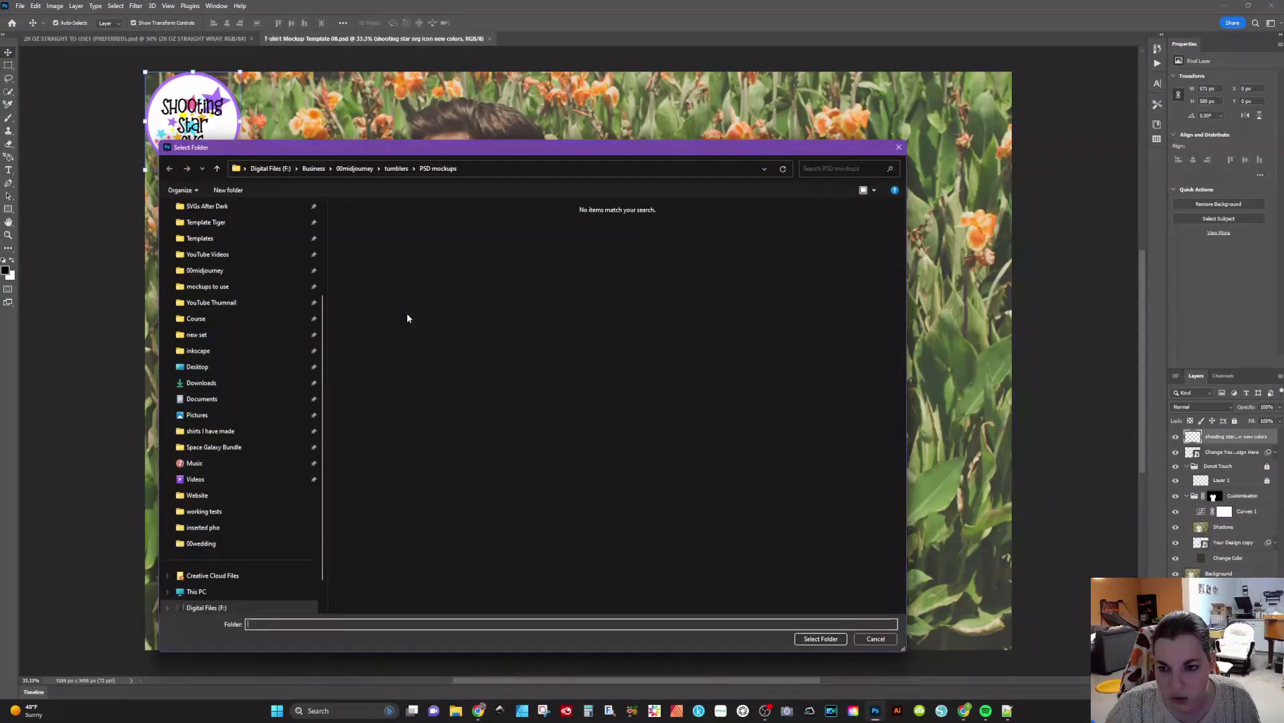
click(396, 168)
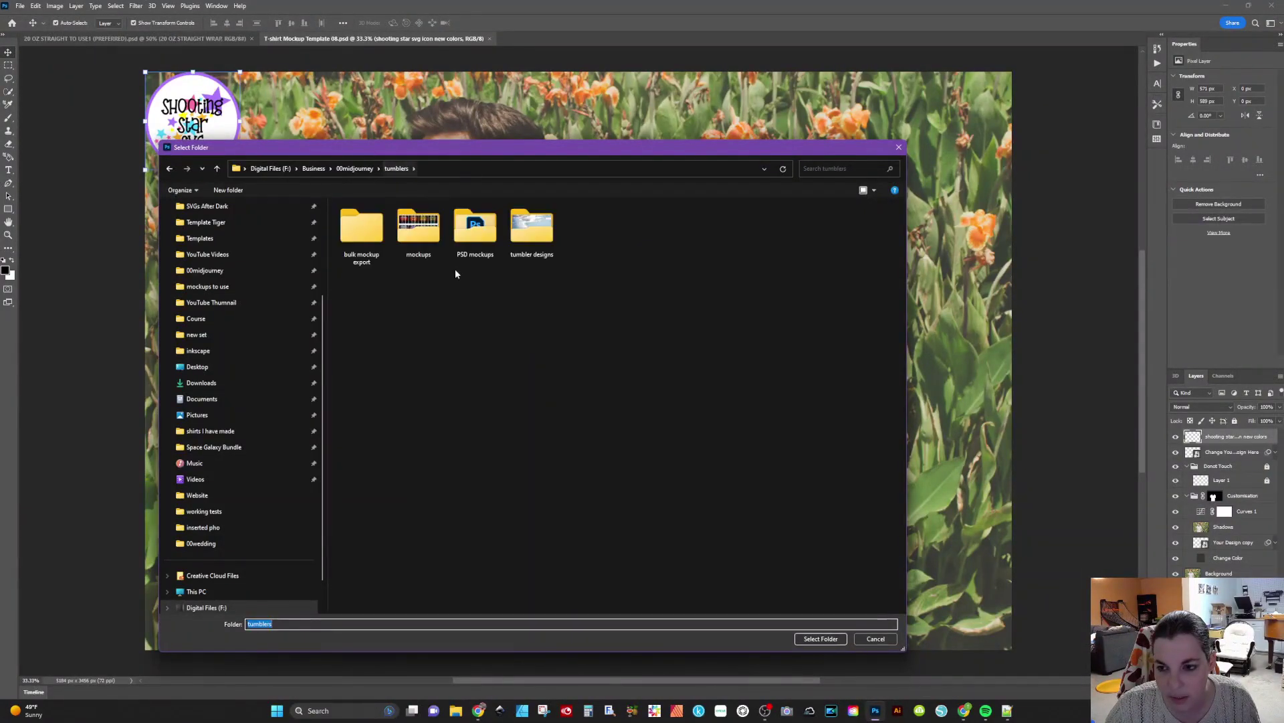
double_click(530, 256)
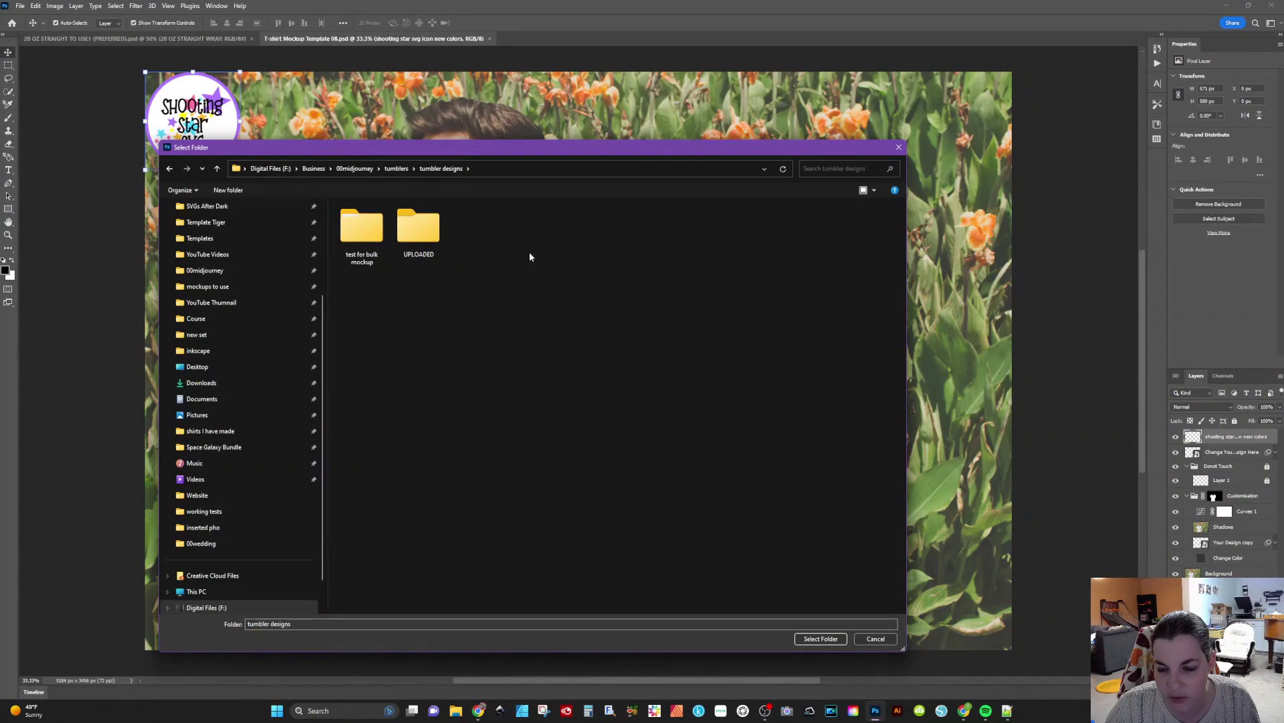
click(829, 639)
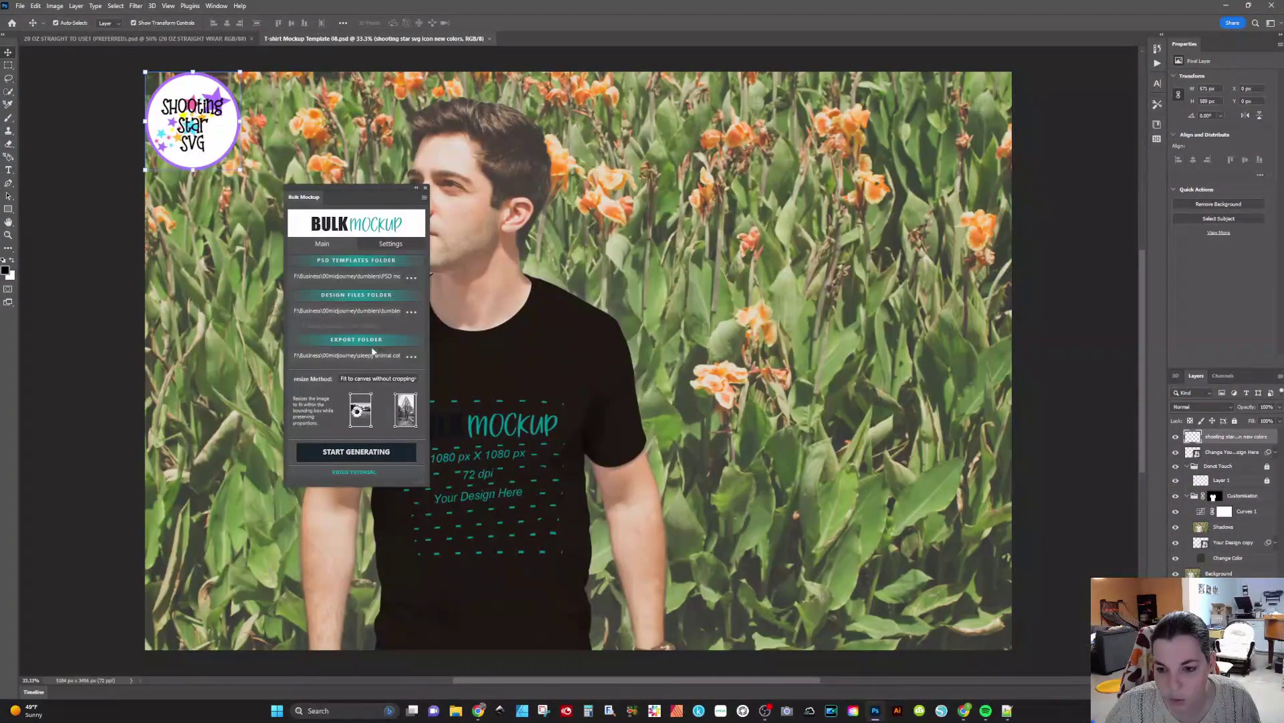
click(409, 356)
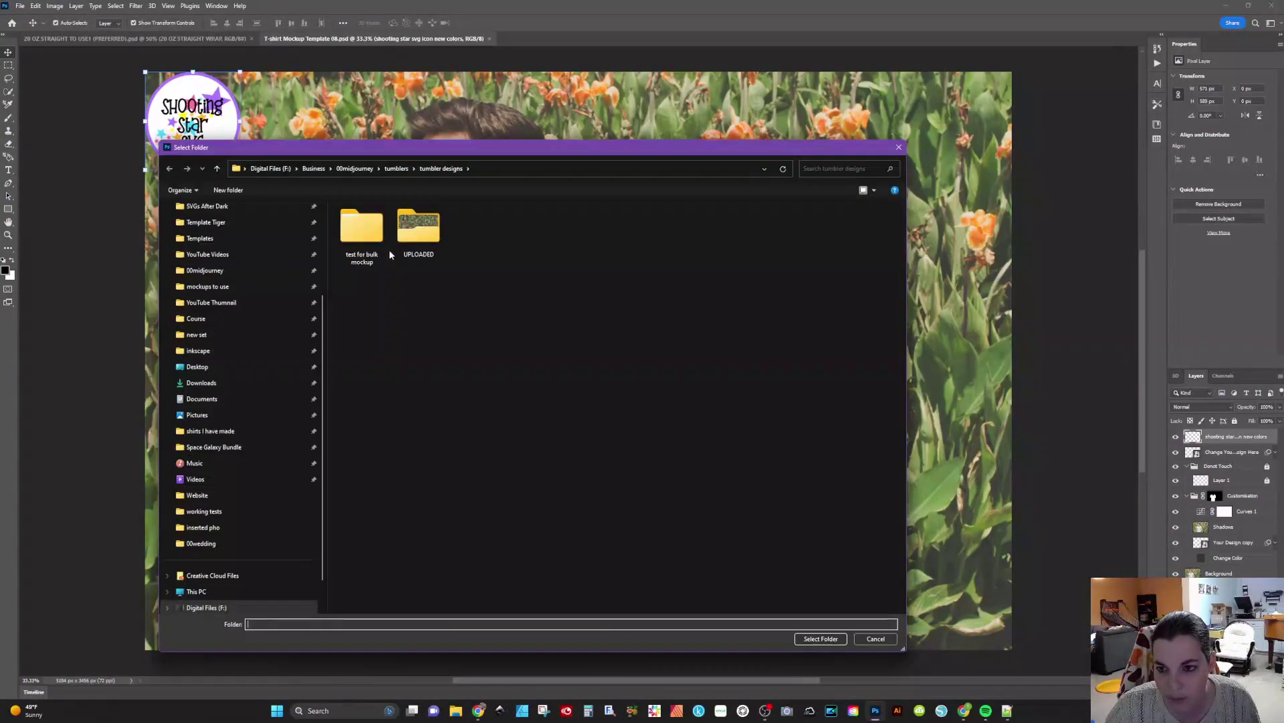
click(819, 639)
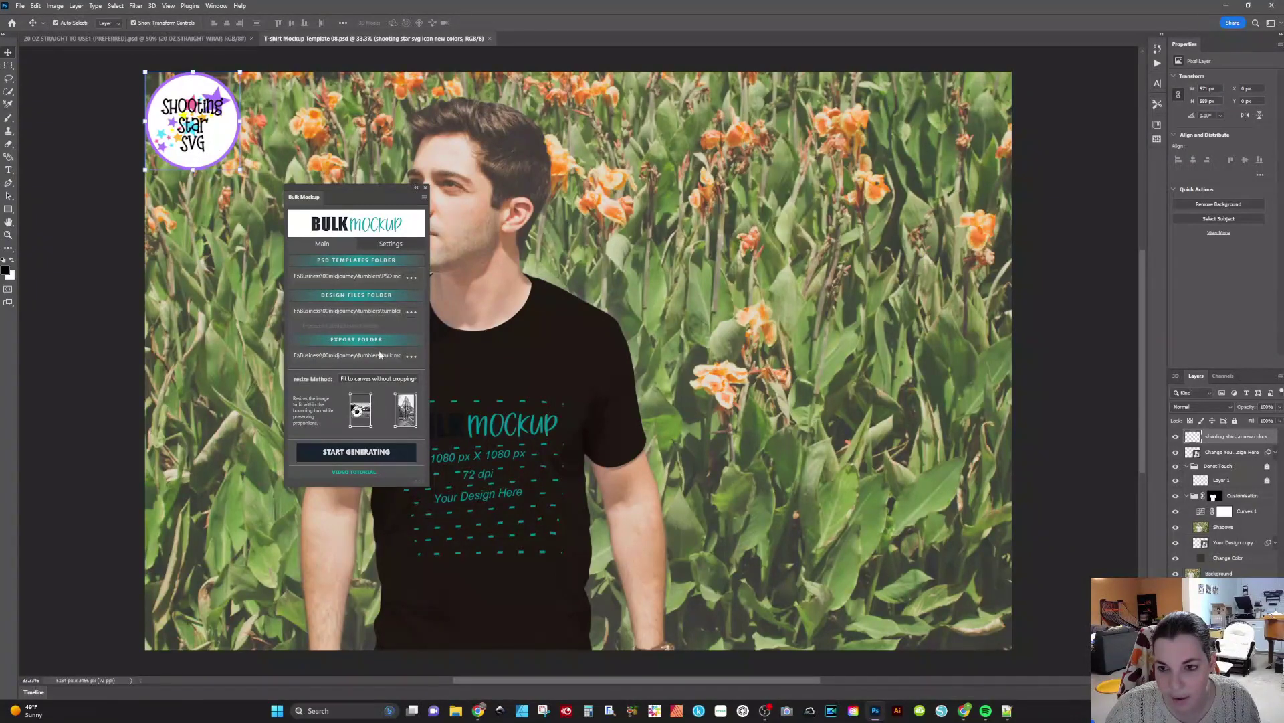
Step: Review the Design Layer and Export settings, then choose 72 DPI export resolution
click(379, 244)
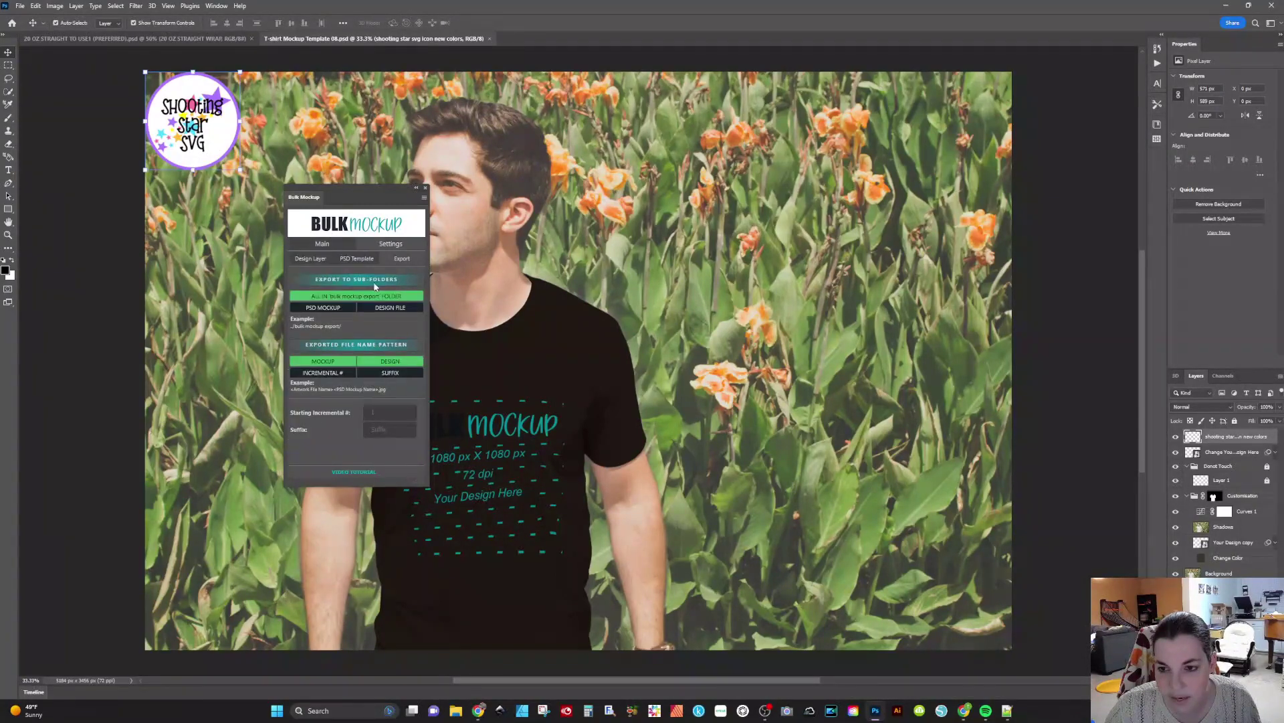
click(311, 259)
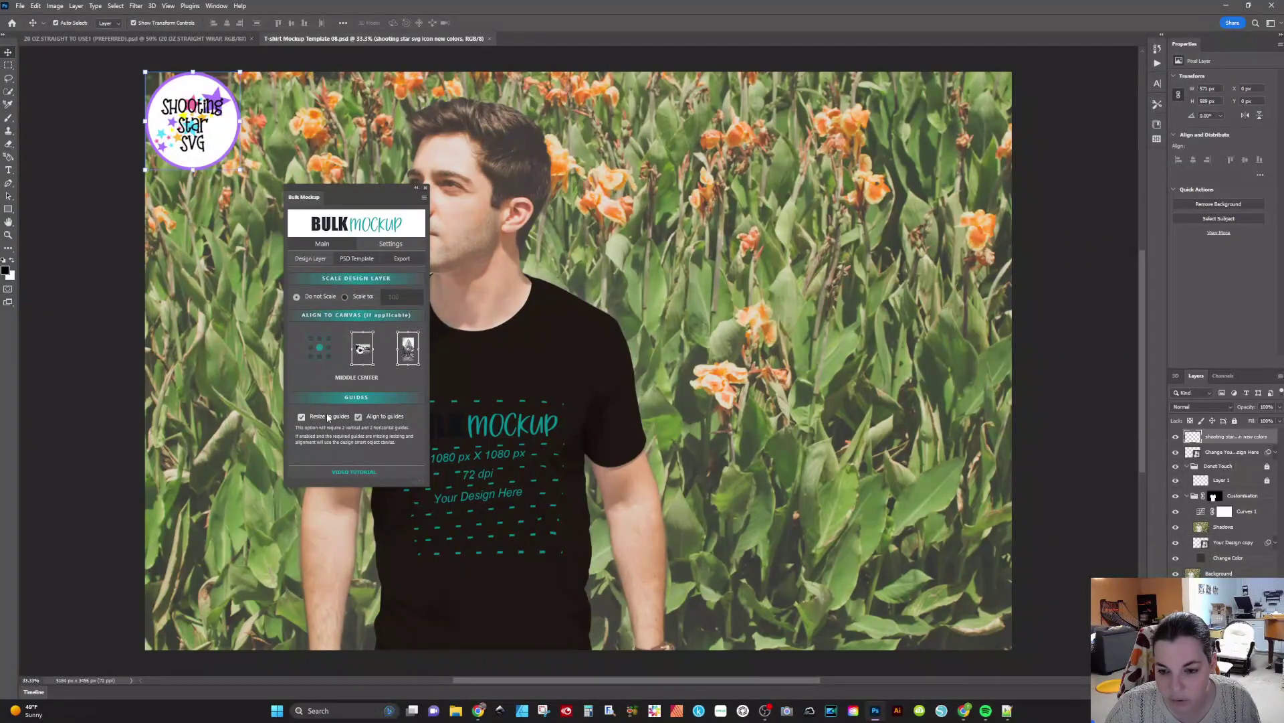
click(355, 258)
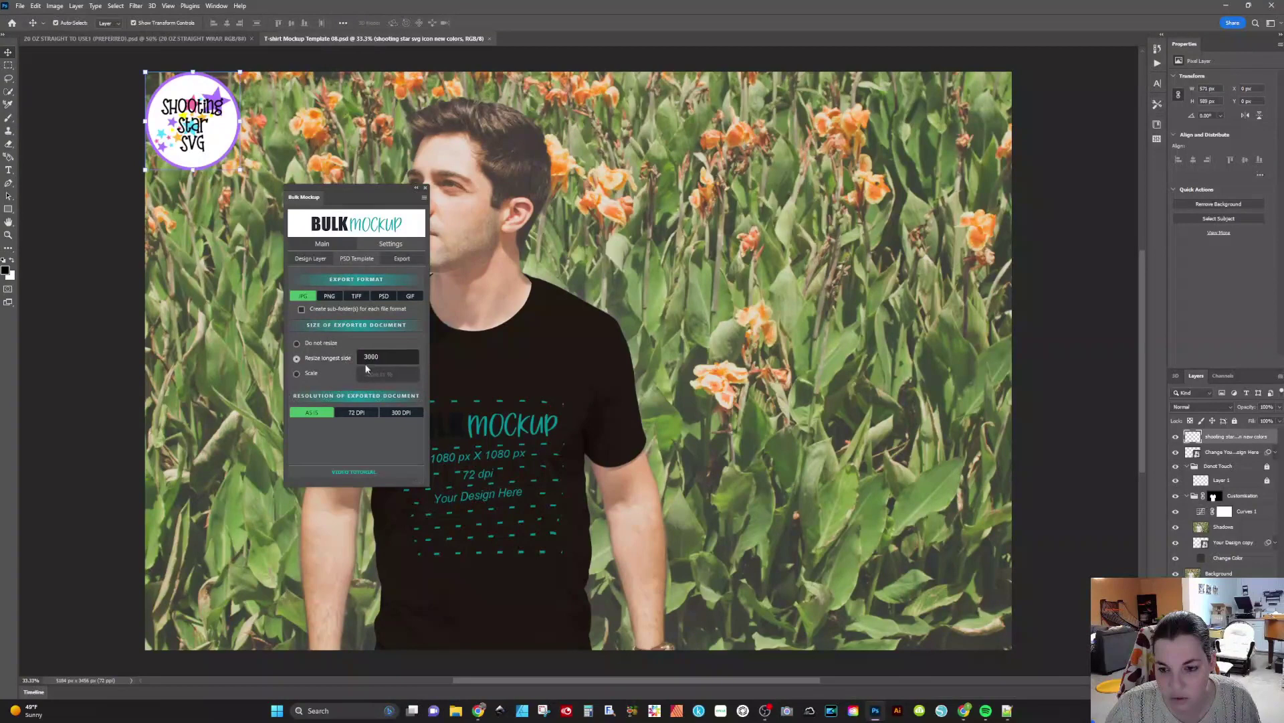
click(359, 413)
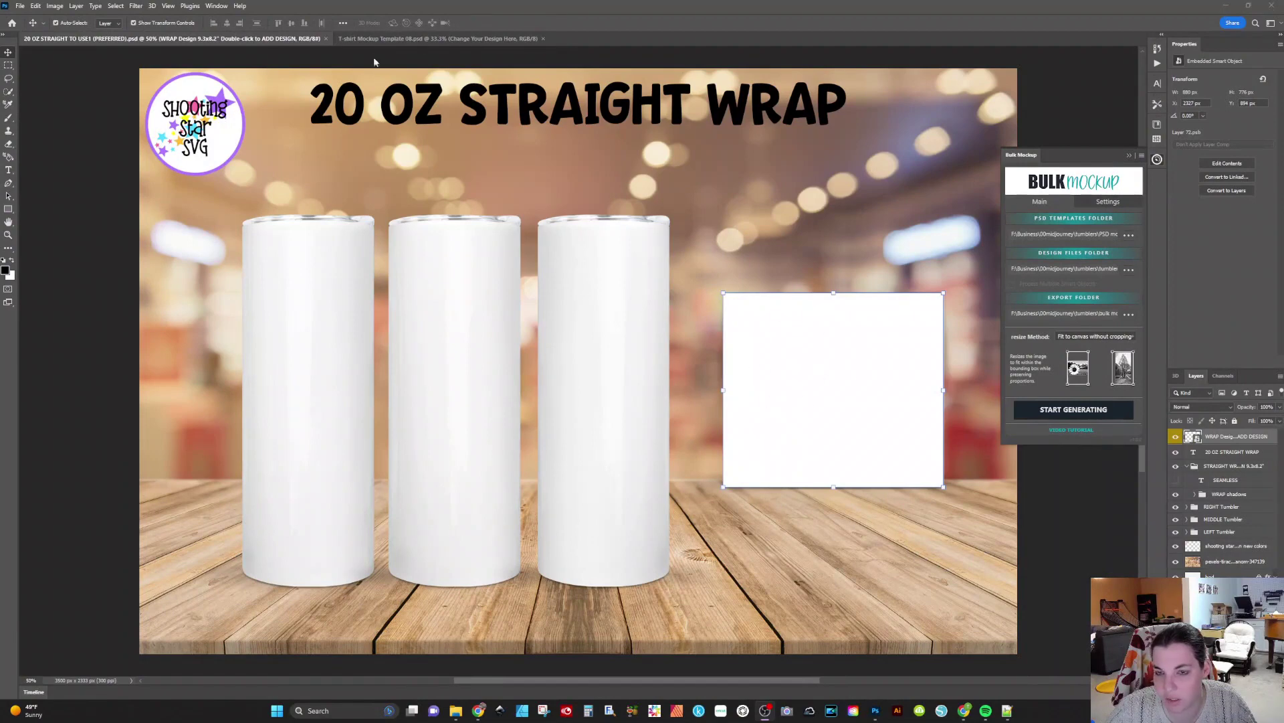
Step: Compare the T-shirt and tumbler documents, leaving 20 OZ STRAIGHT WRAP active
click(390, 39)
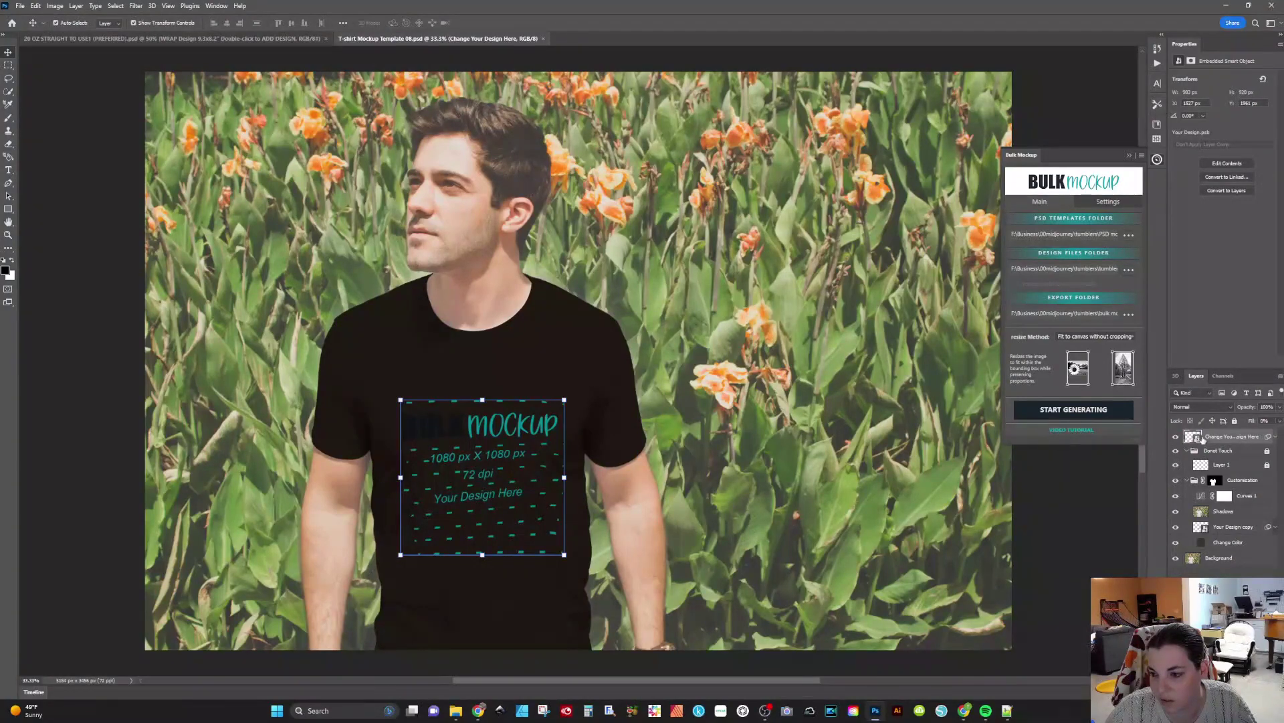
click(160, 39)
click(388, 38)
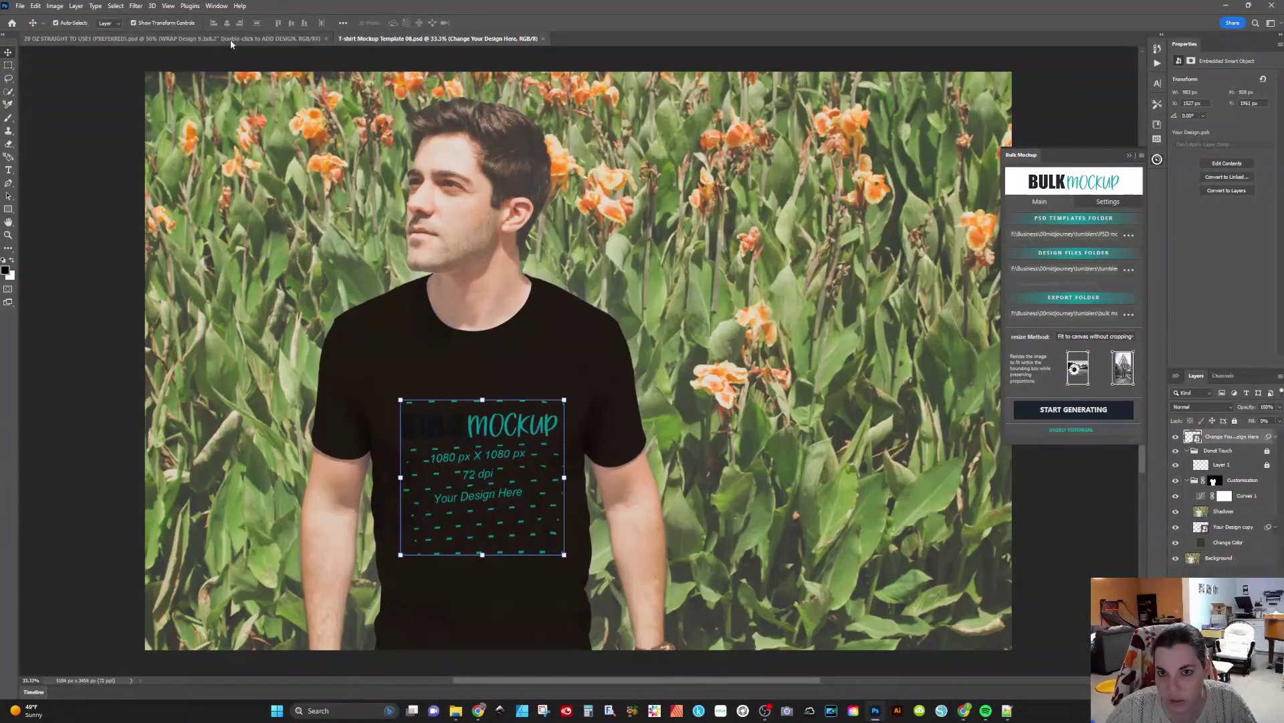
click(160, 39)
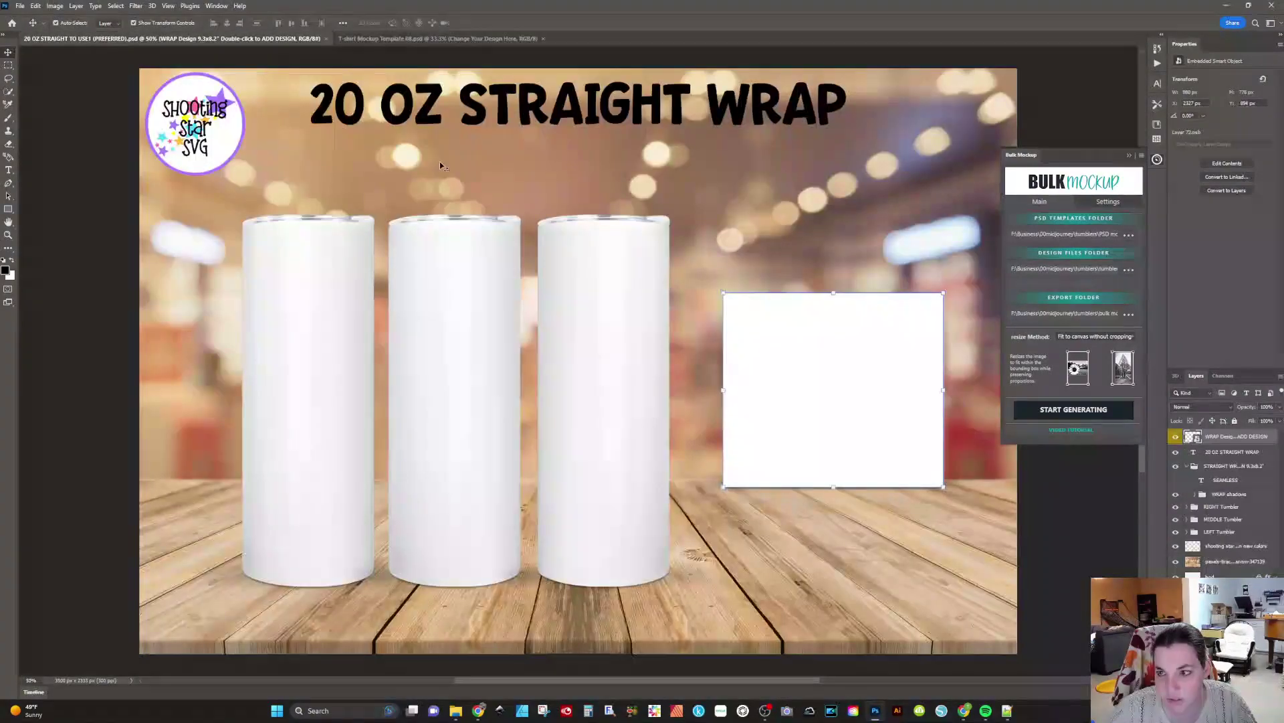
Step: Start generating mockups for all tumbler designs and let the batch finish
click(1089, 415)
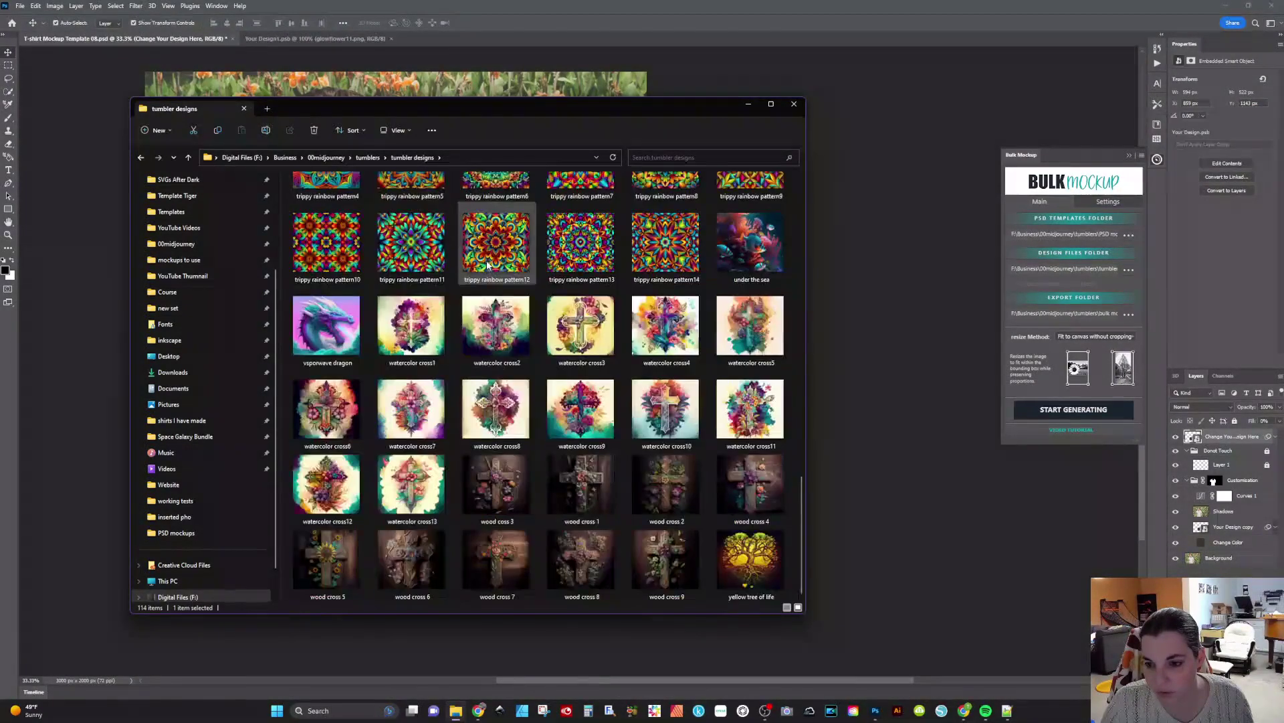
Step: Go to the bulk mockup export folder and open the abstract heart2 T-shirt mockup
click(382, 157)
click(429, 269)
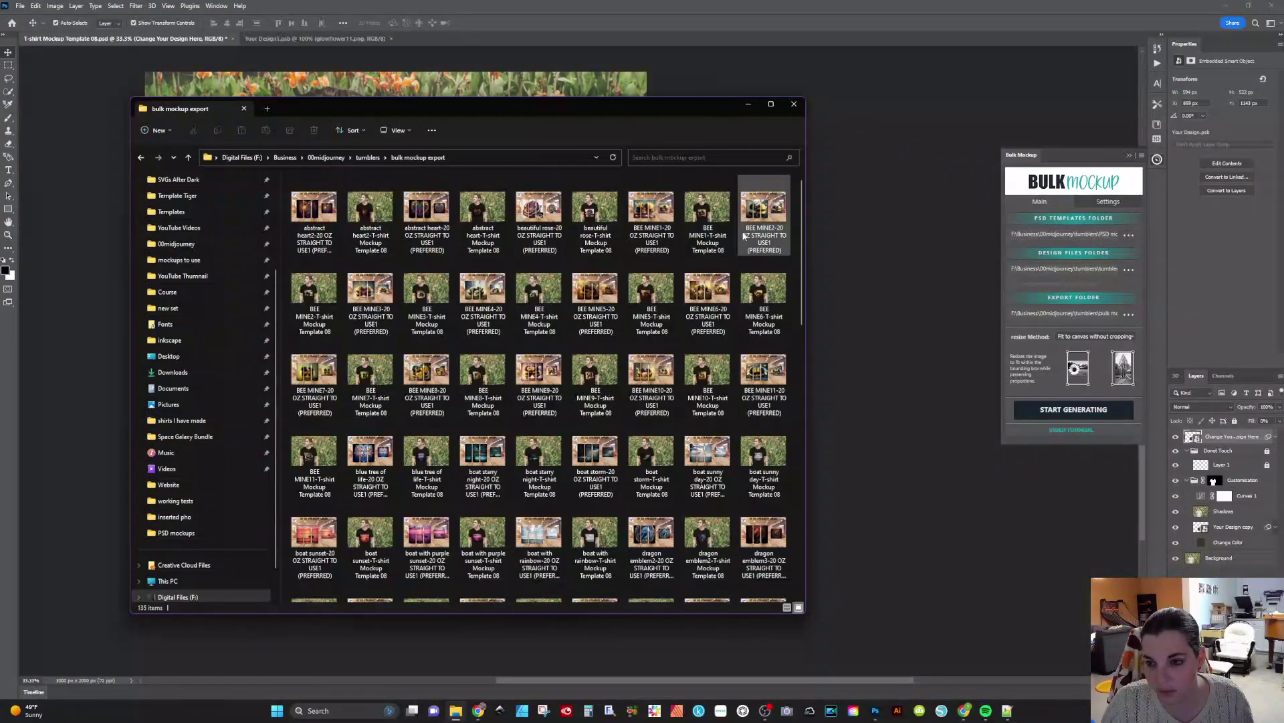
double_click(322, 230)
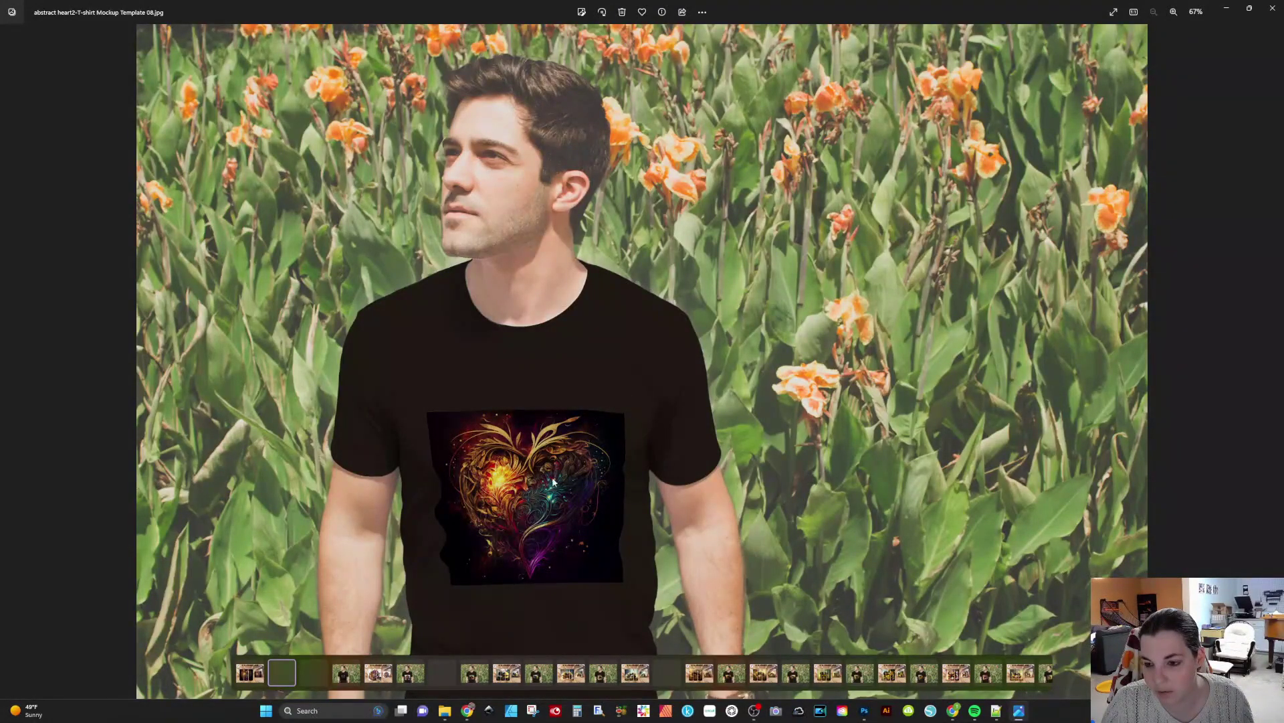
Step: Page through the exported rose and BEE MINE tumbler and T-shirt mockups to BEE MINE9
click(1275, 361)
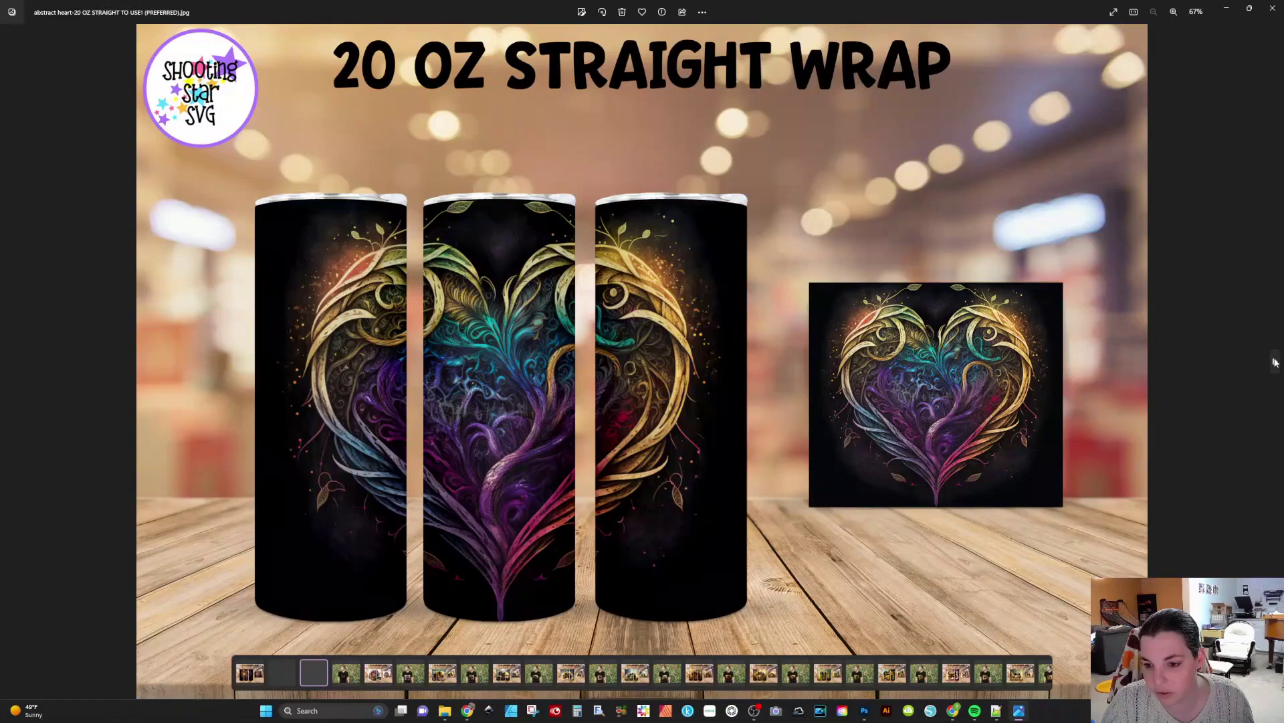
click(1275, 361)
click(1274, 362)
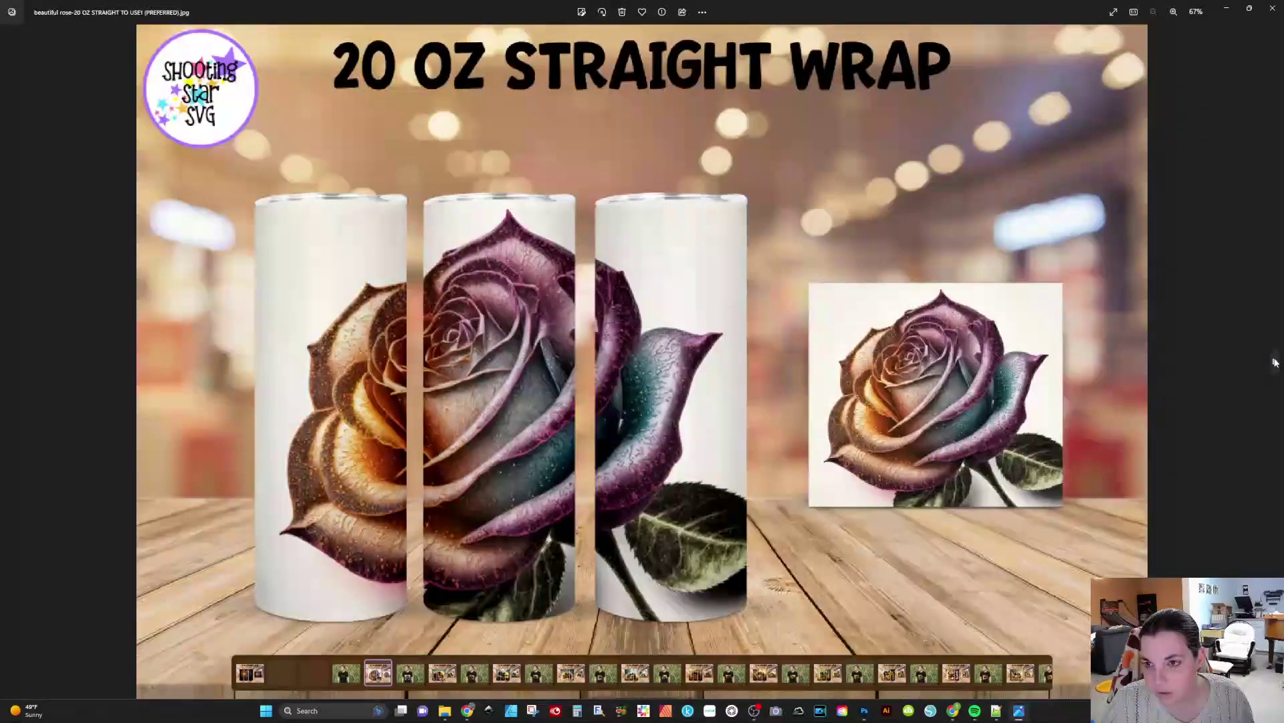
click(1274, 361)
click(1275, 362)
click(1275, 361)
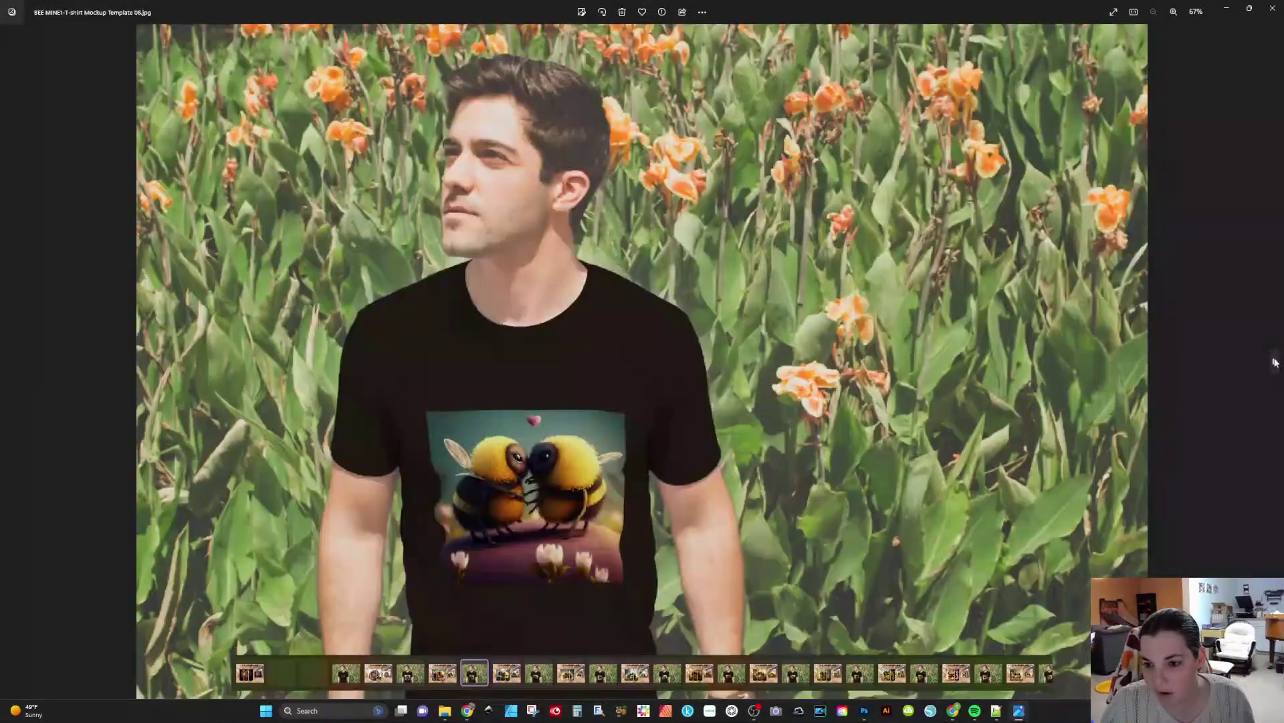
click(1274, 362)
click(1274, 361)
click(1275, 361)
click(1275, 361)
click(1274, 362)
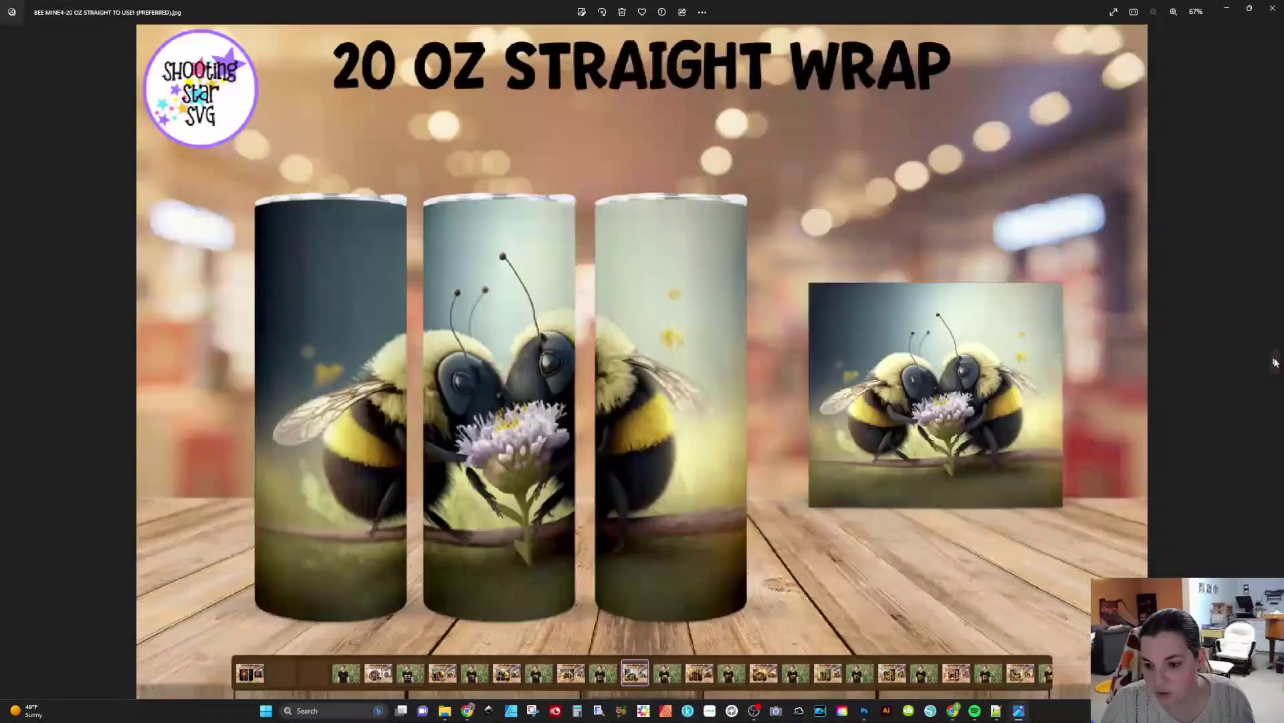
click(1274, 362)
click(1274, 362)
click(1274, 362)
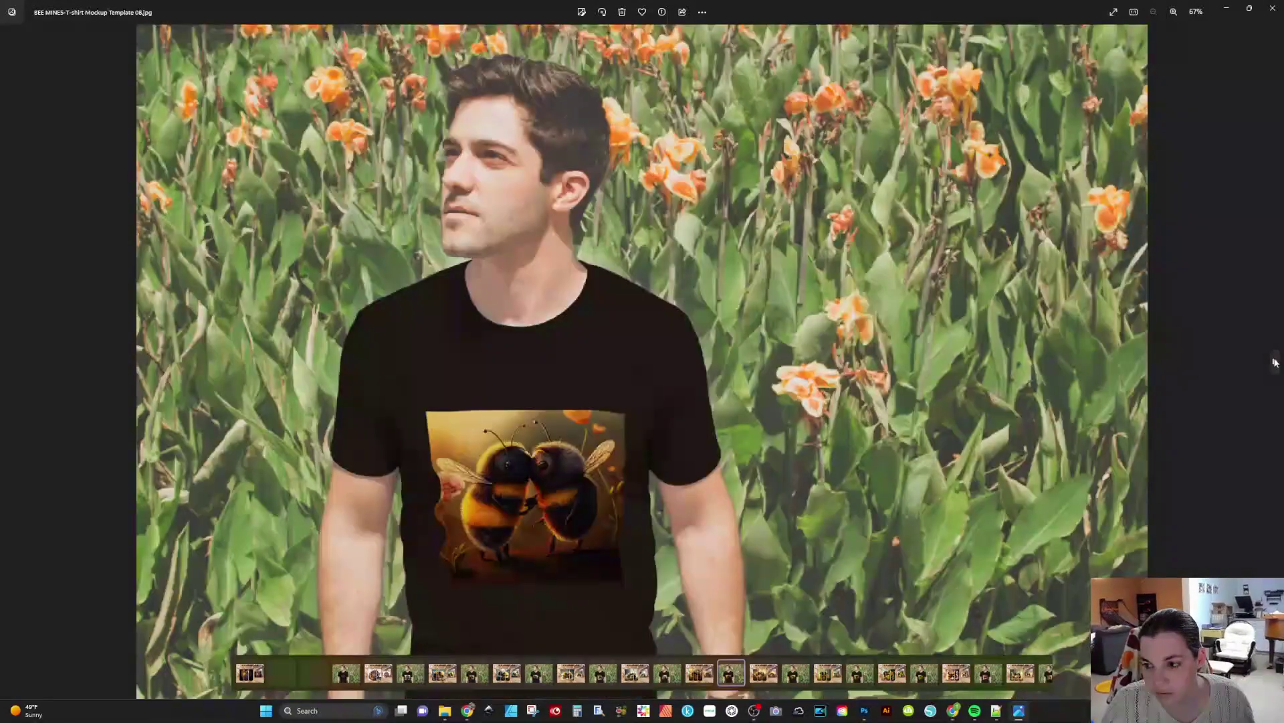
click(1275, 361)
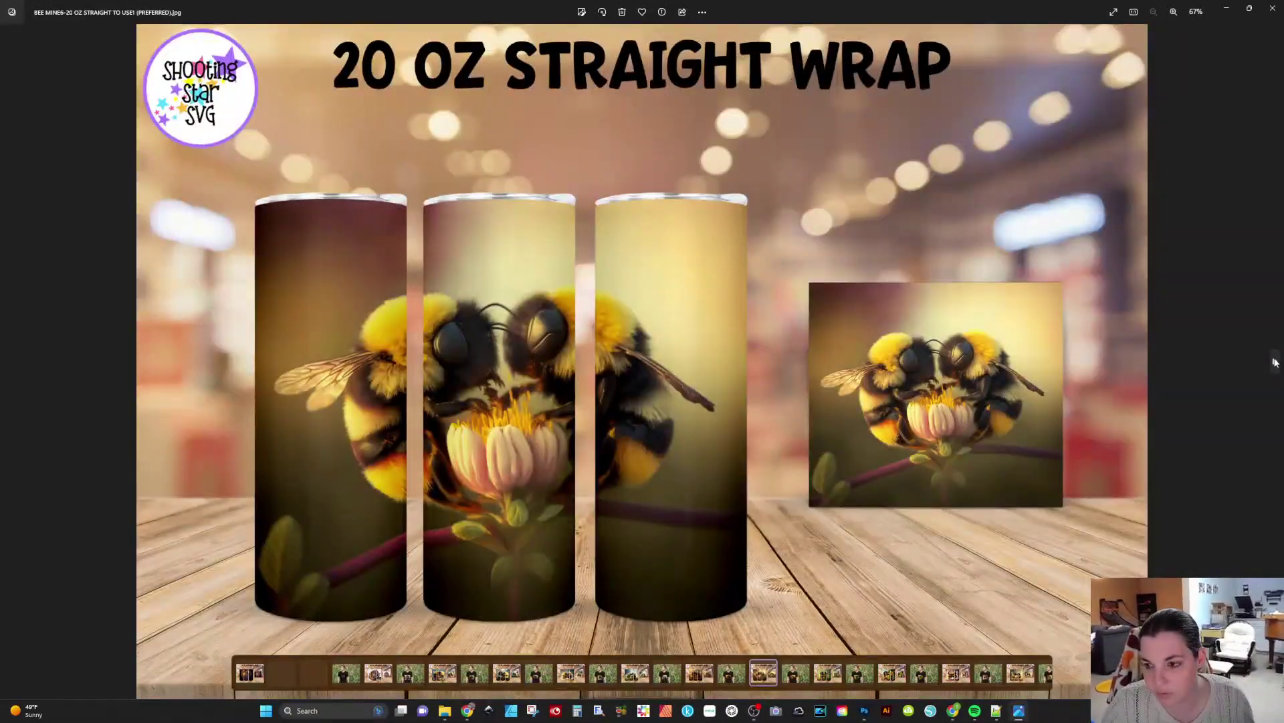
click(1274, 362)
click(1274, 362)
click(1275, 362)
click(1274, 362)
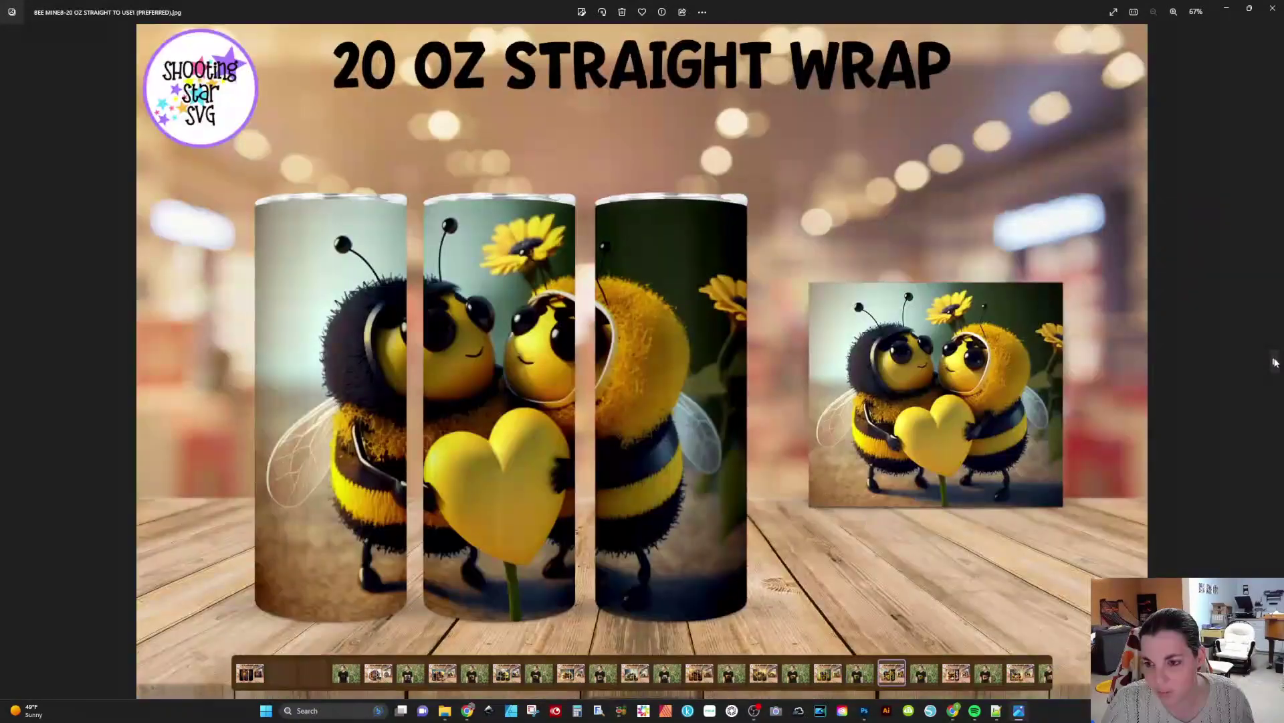
click(1274, 362)
click(1274, 362)
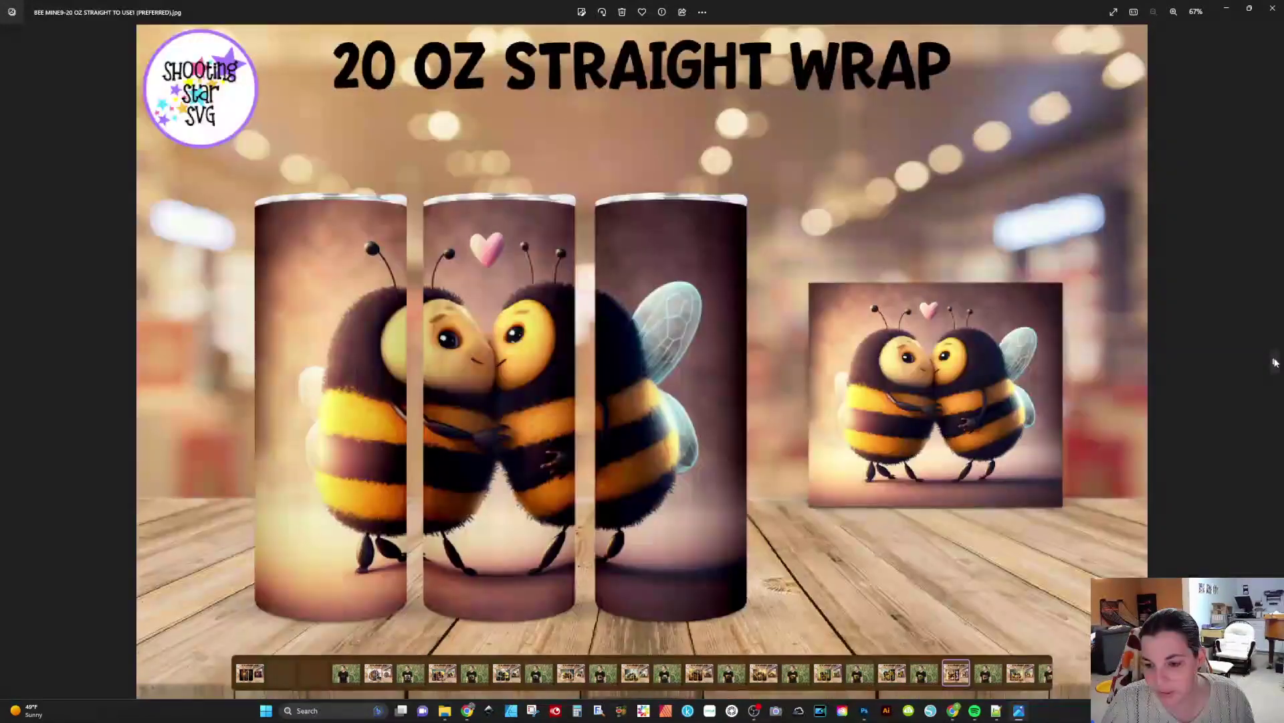
click(1275, 362)
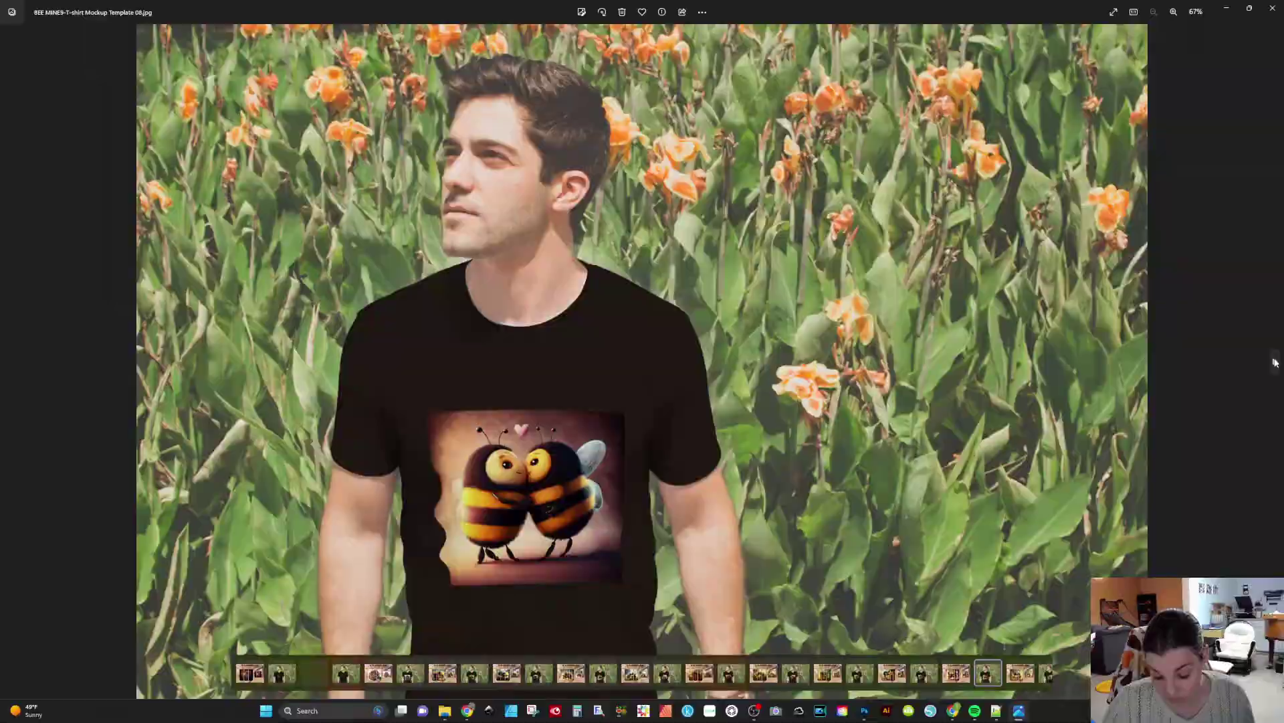